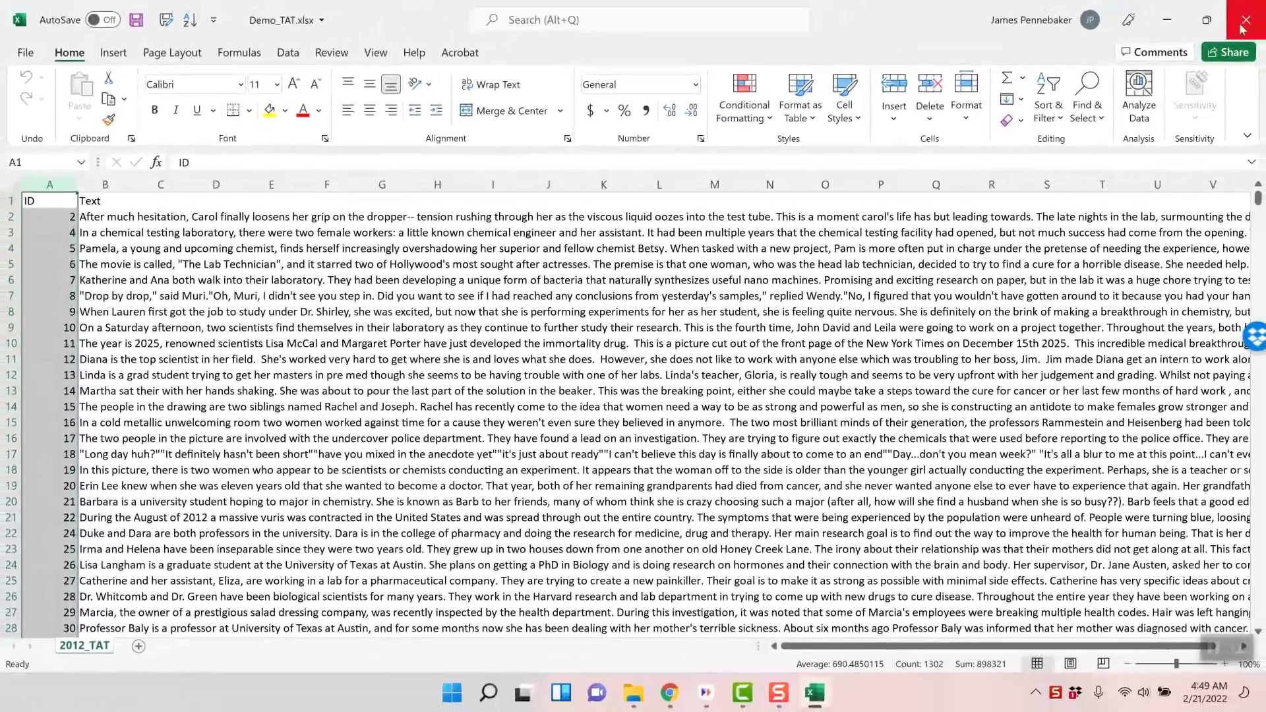
Close the Demo_TAT.xlsx spreadsheet of TAT essays in Excel
click(1243, 26)
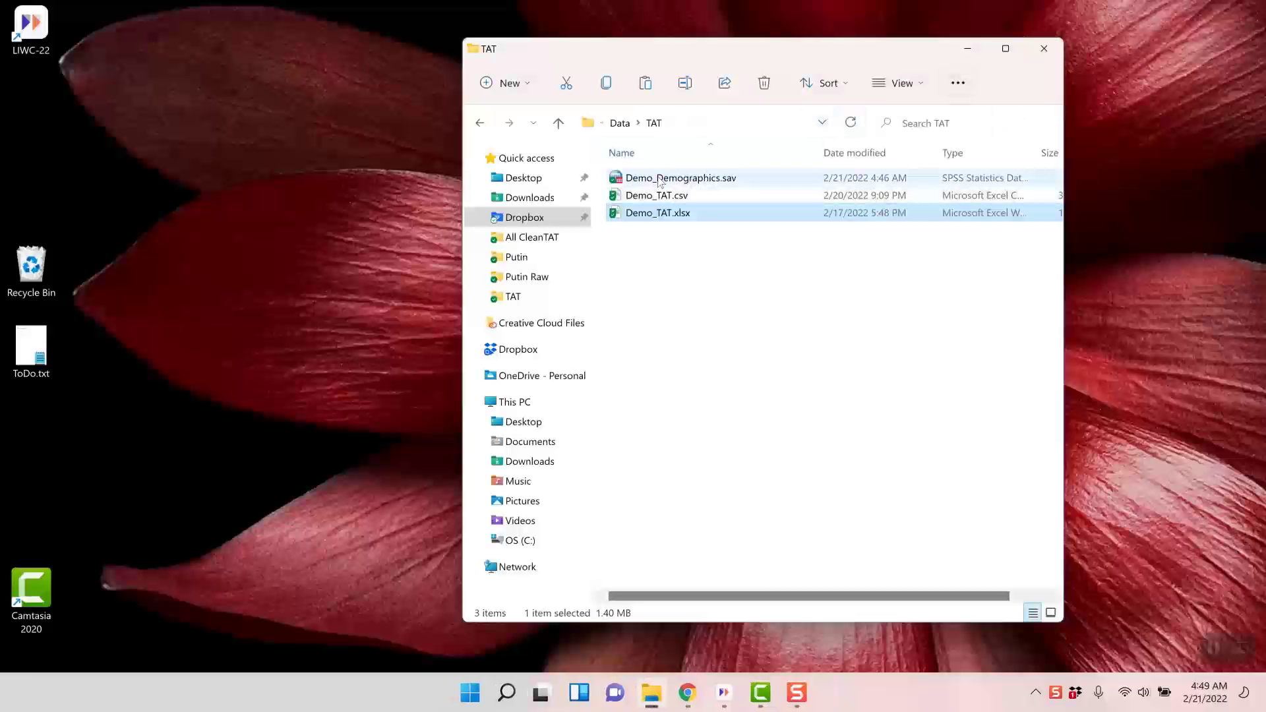
double_click(661, 178)
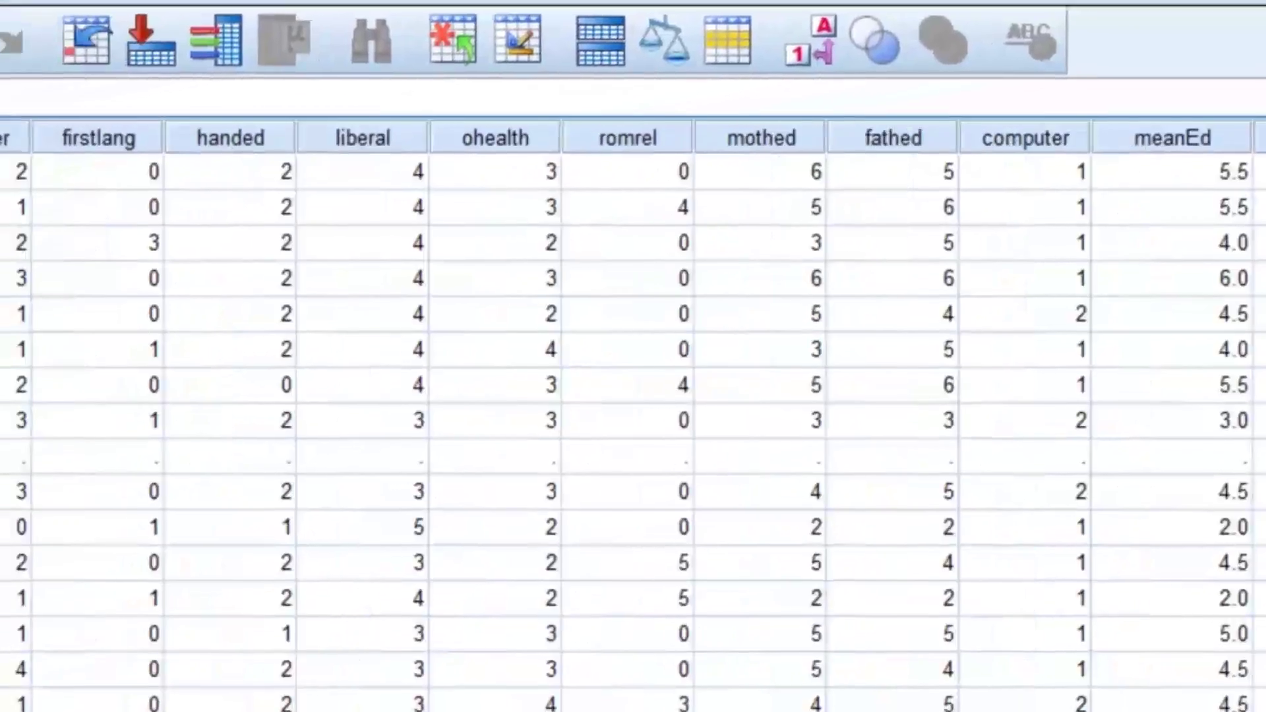
scroll(633, 396, right, 3)
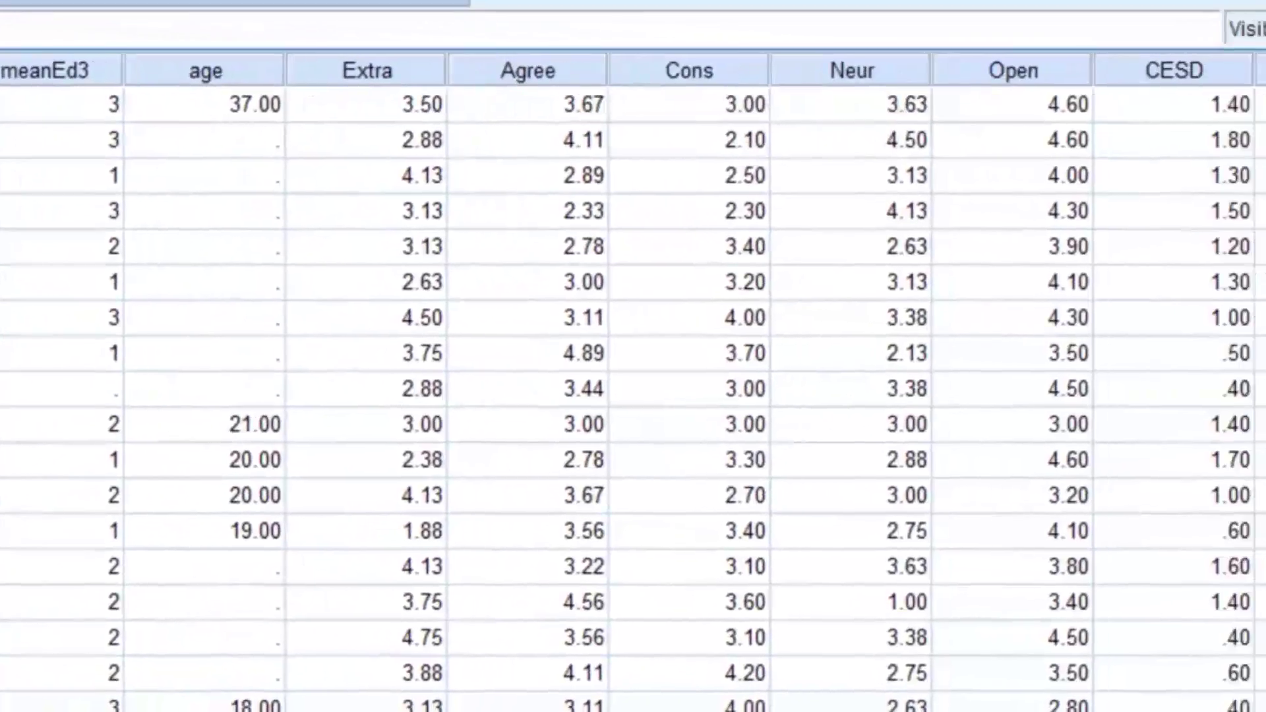
scroll(633, 396, right, 2)
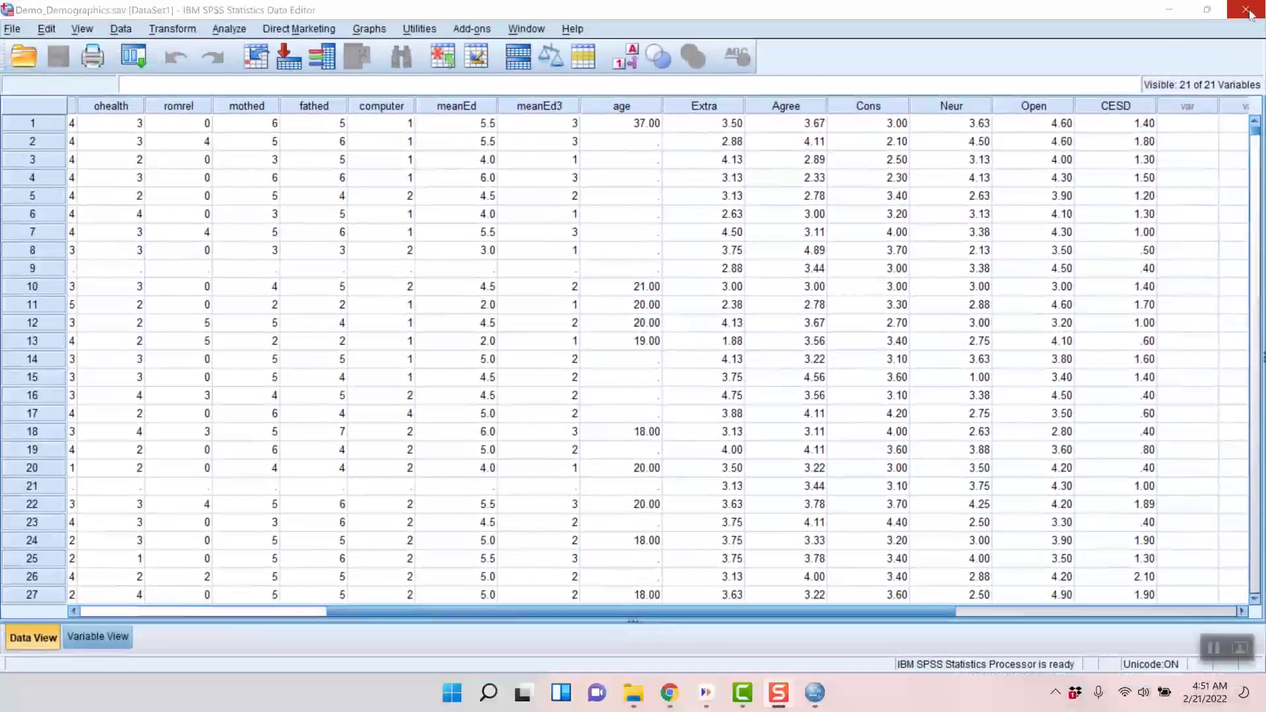
click(1251, 8)
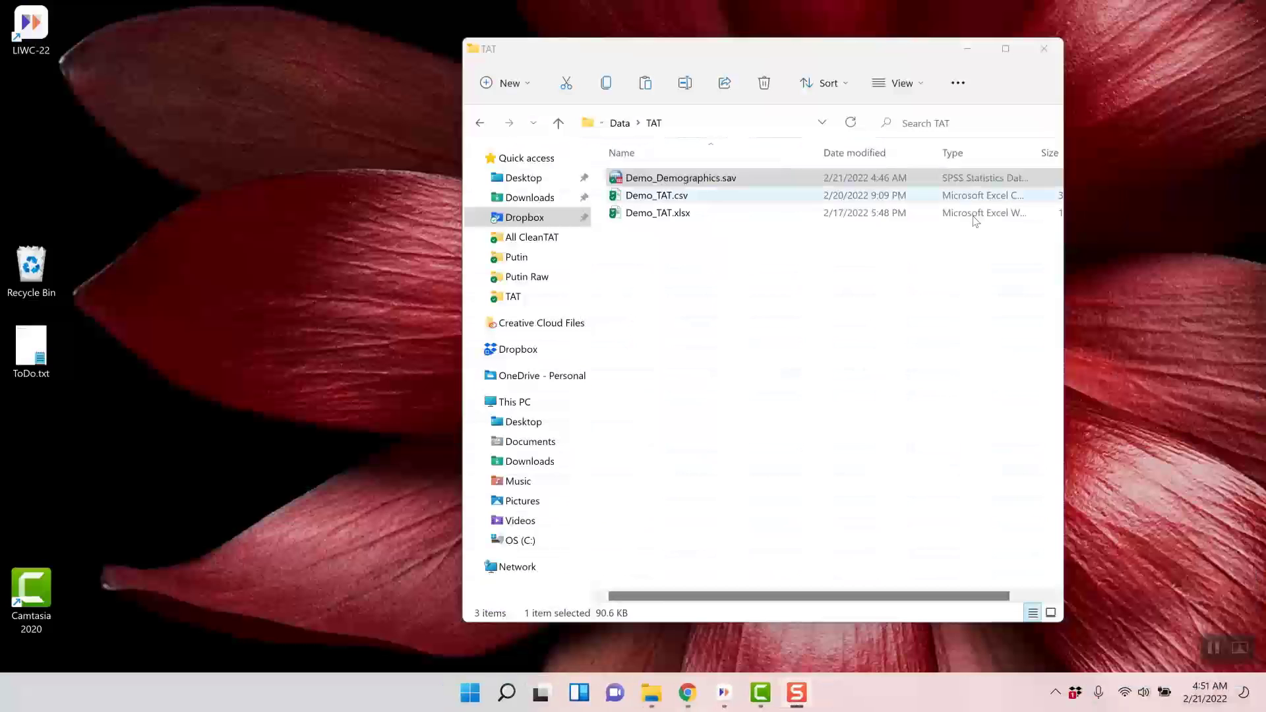
Switch LIWC-22 to Meaning Extraction and import Demo_TAT.xlsx as the dataset
click(725, 693)
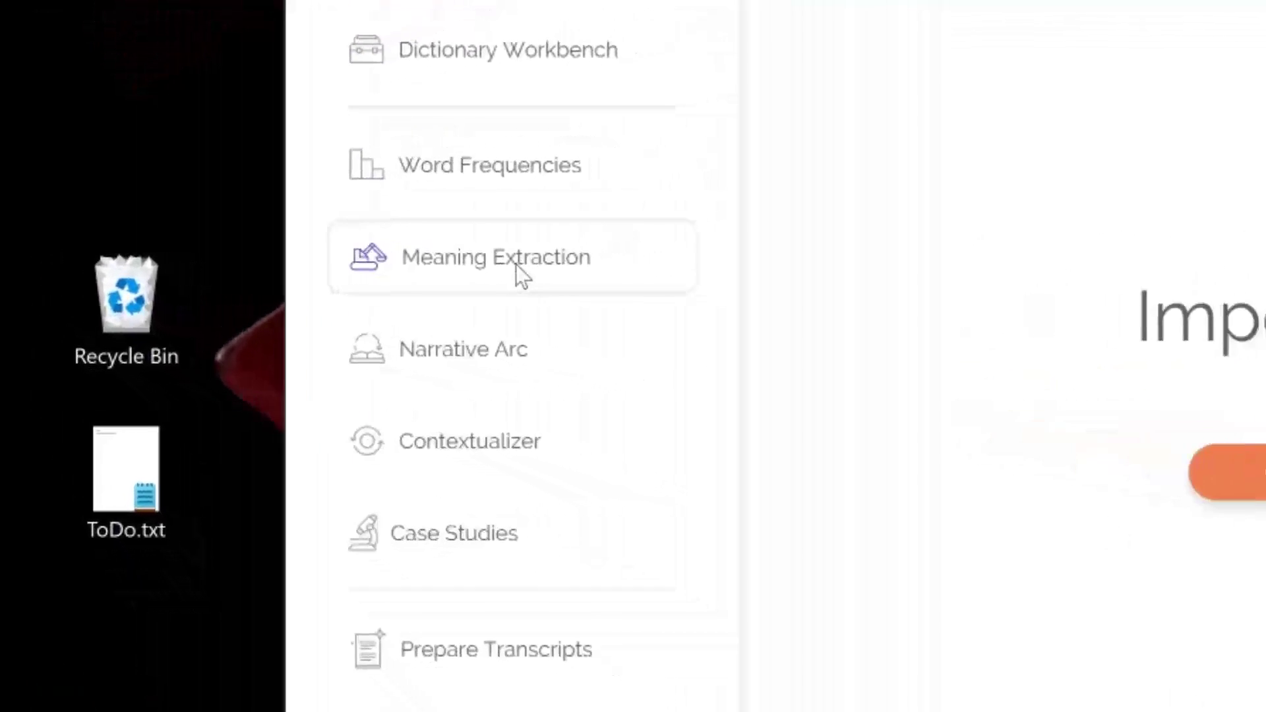
click(516, 264)
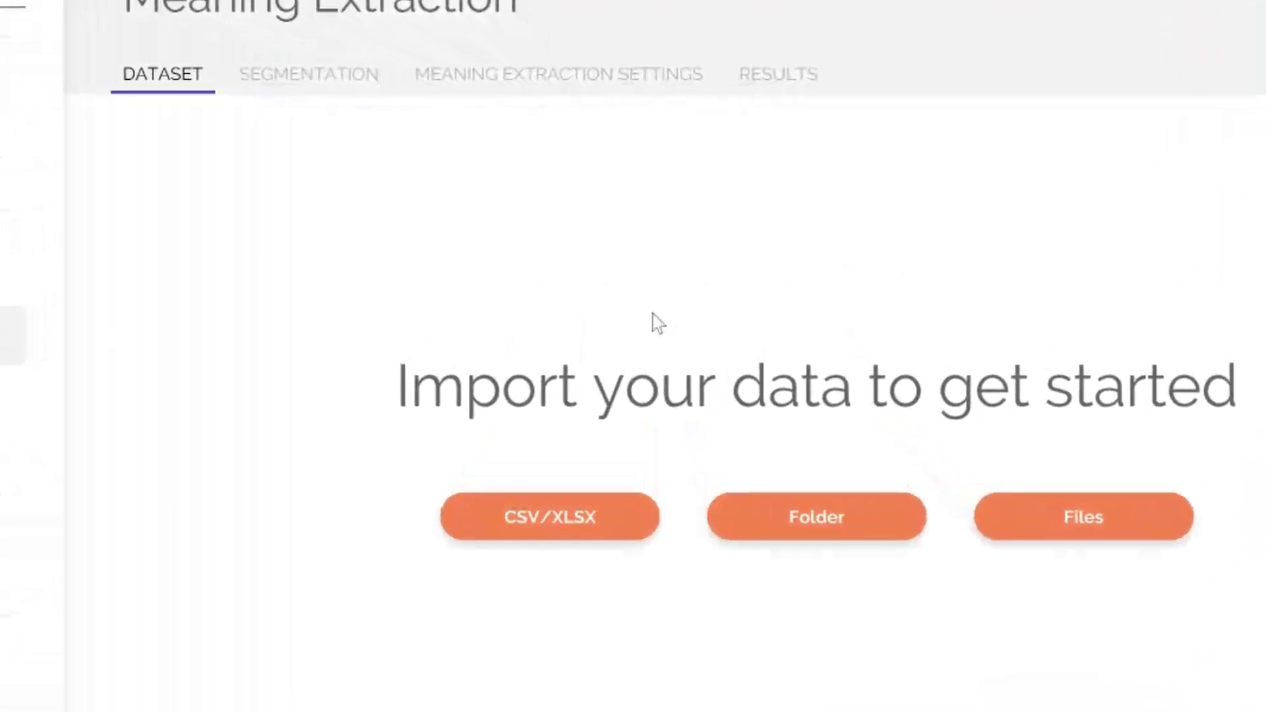
click(552, 515)
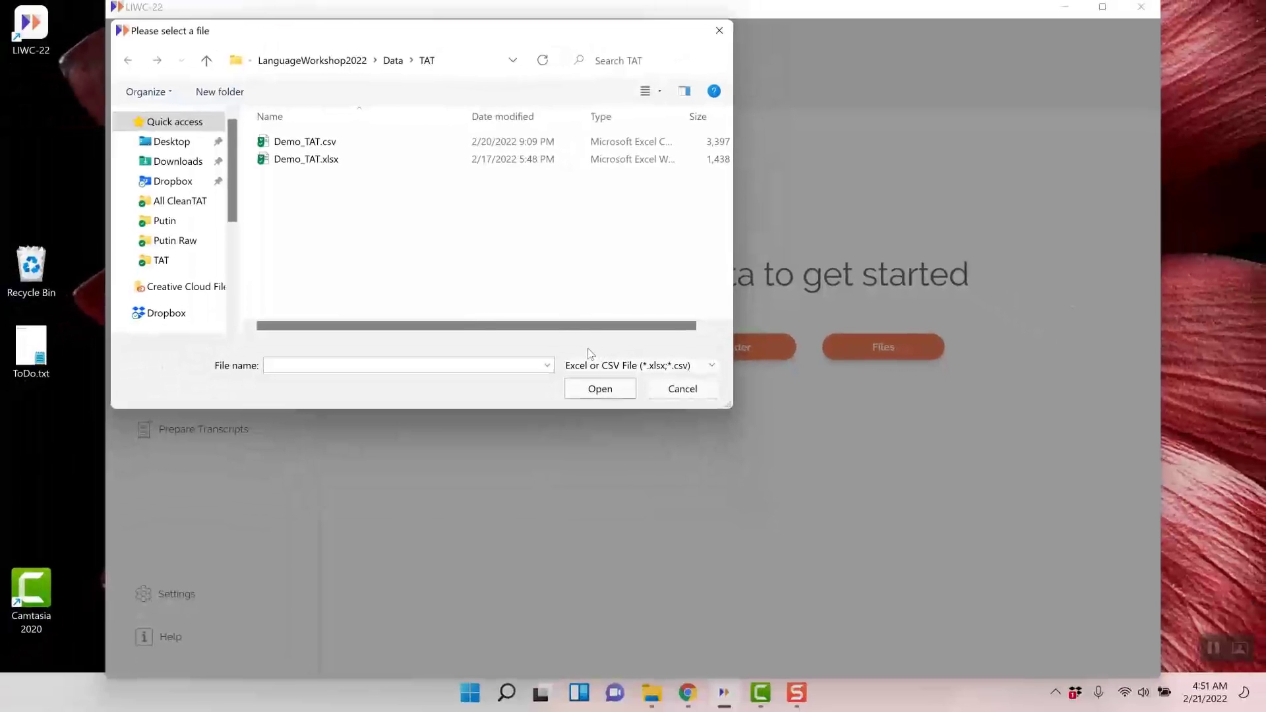
click(312, 160)
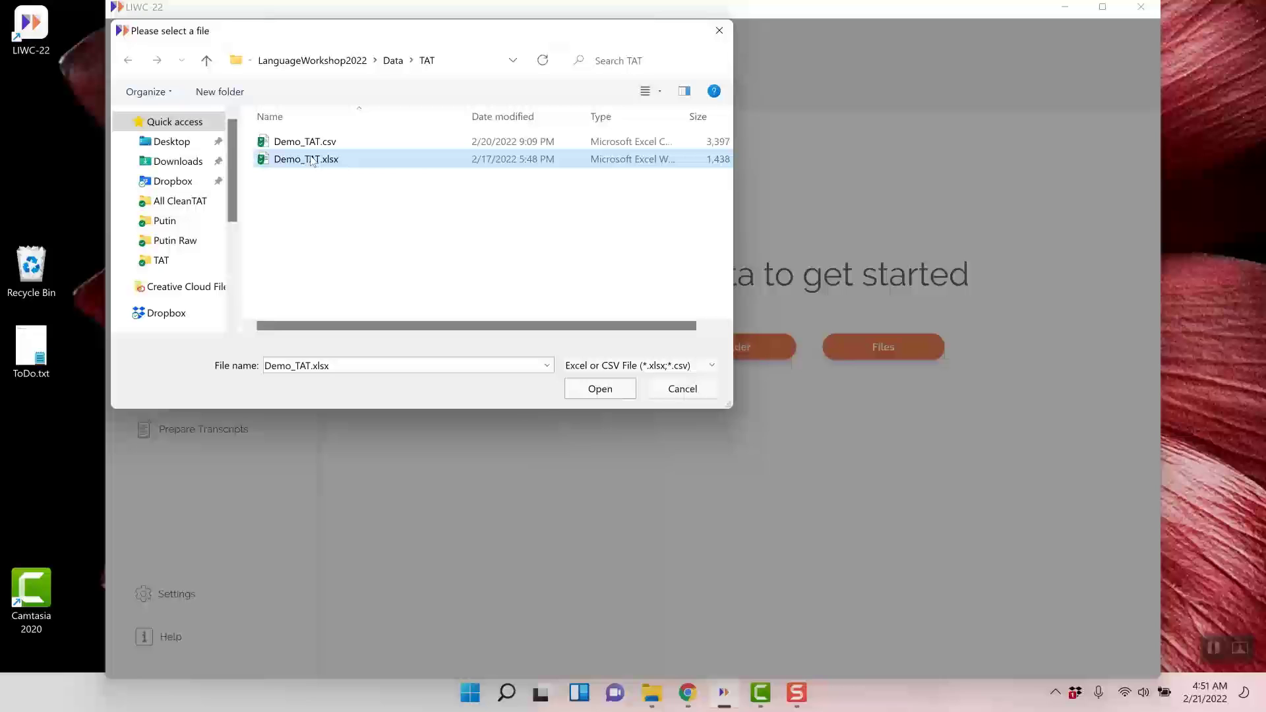
click(605, 393)
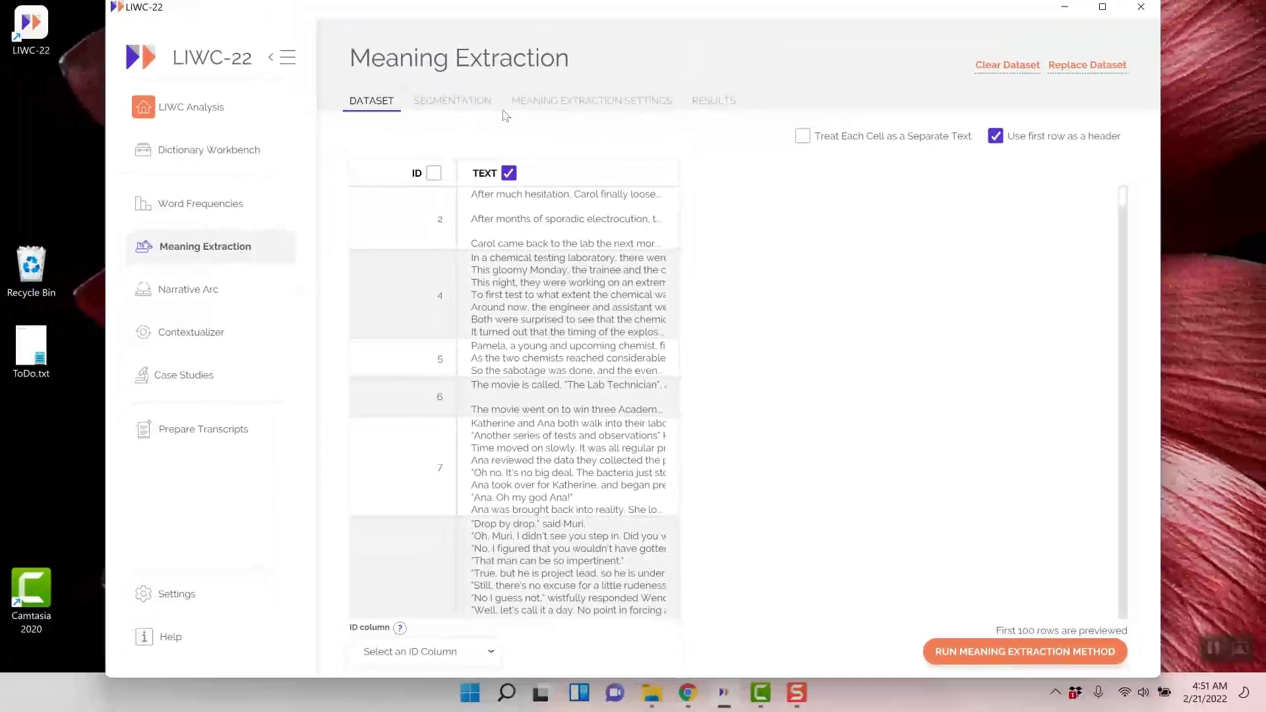
Keep Don't Segment Text and bring up the Meaning Extraction Settings page
click(465, 103)
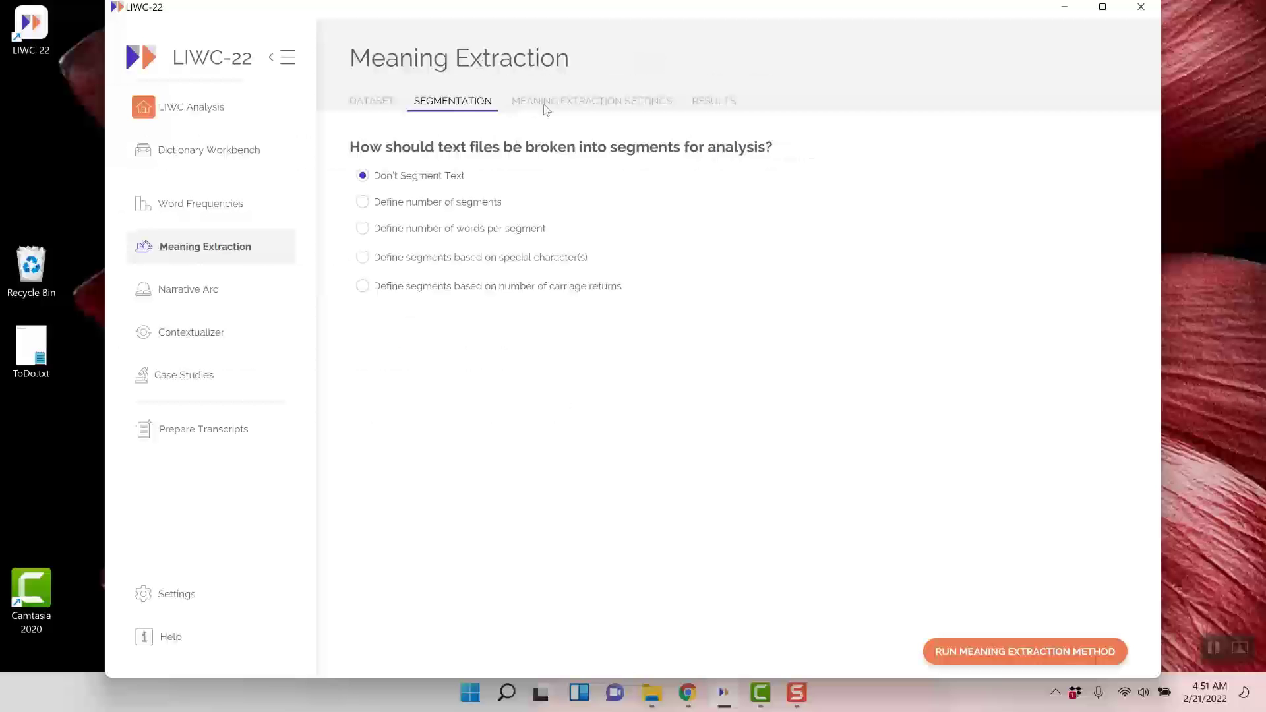
click(465, 68)
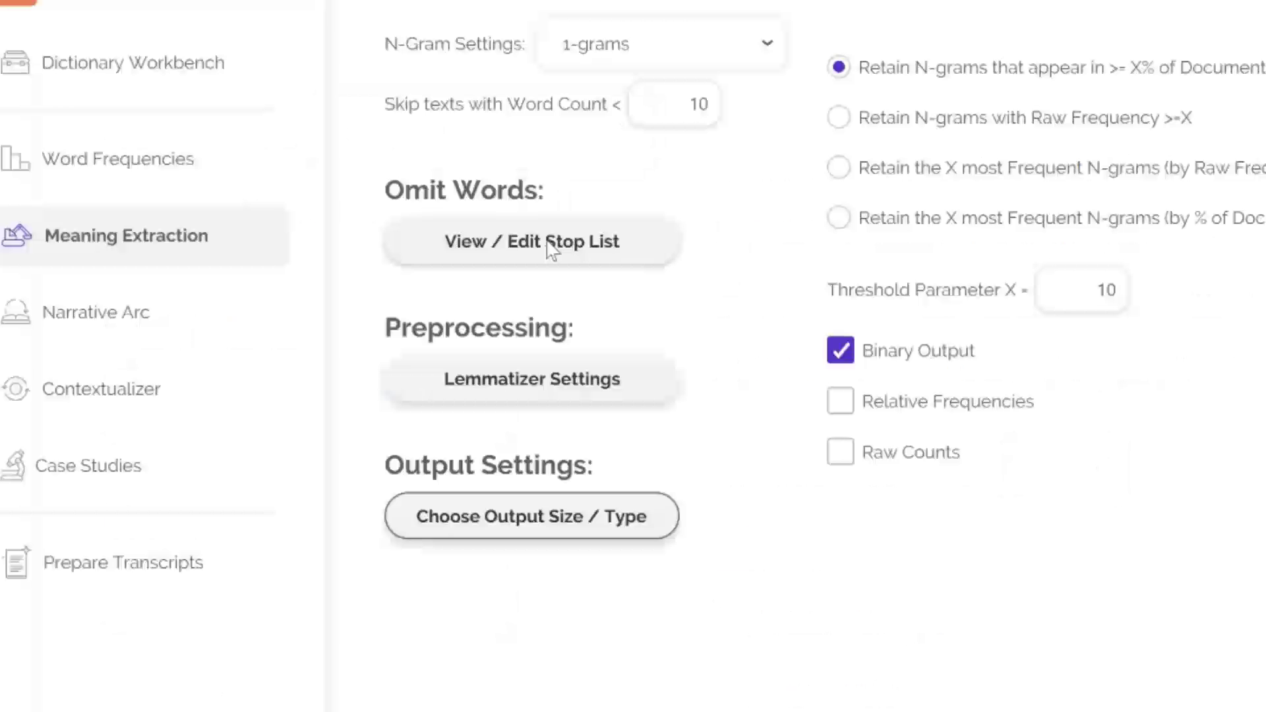
Set the stop list to the internal English list and browse its words
click(359, 403)
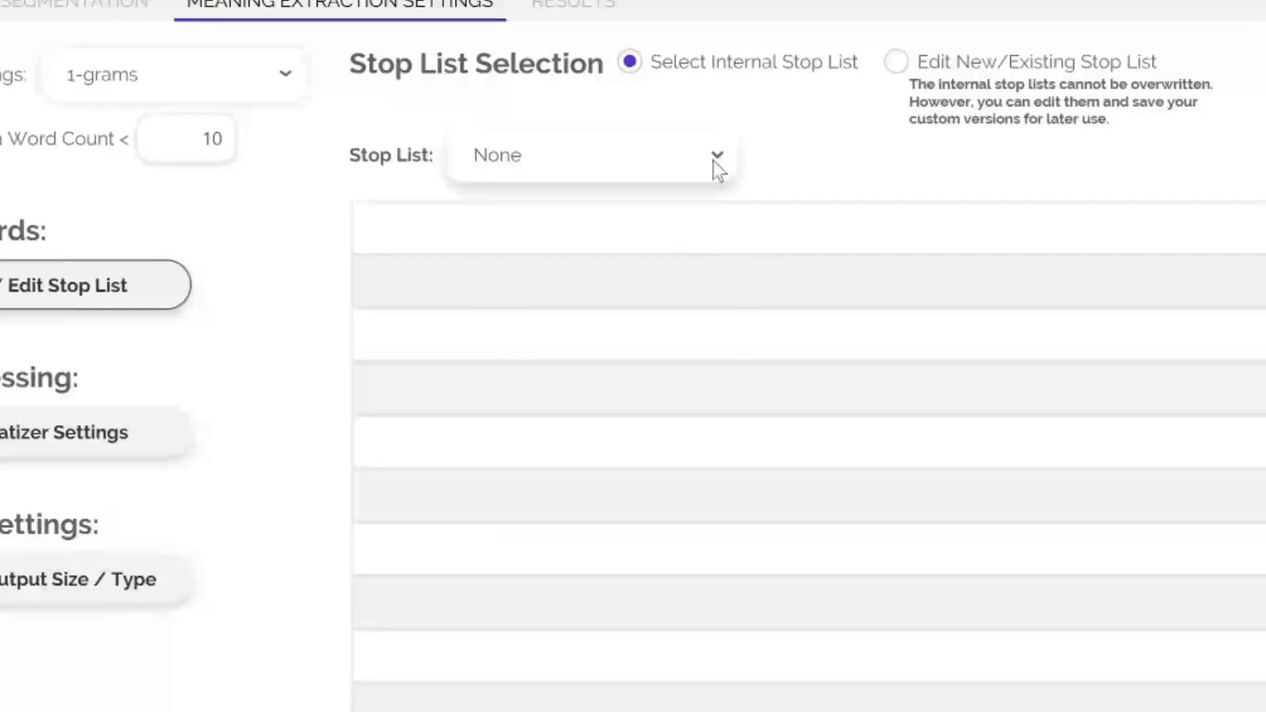
click(790, 186)
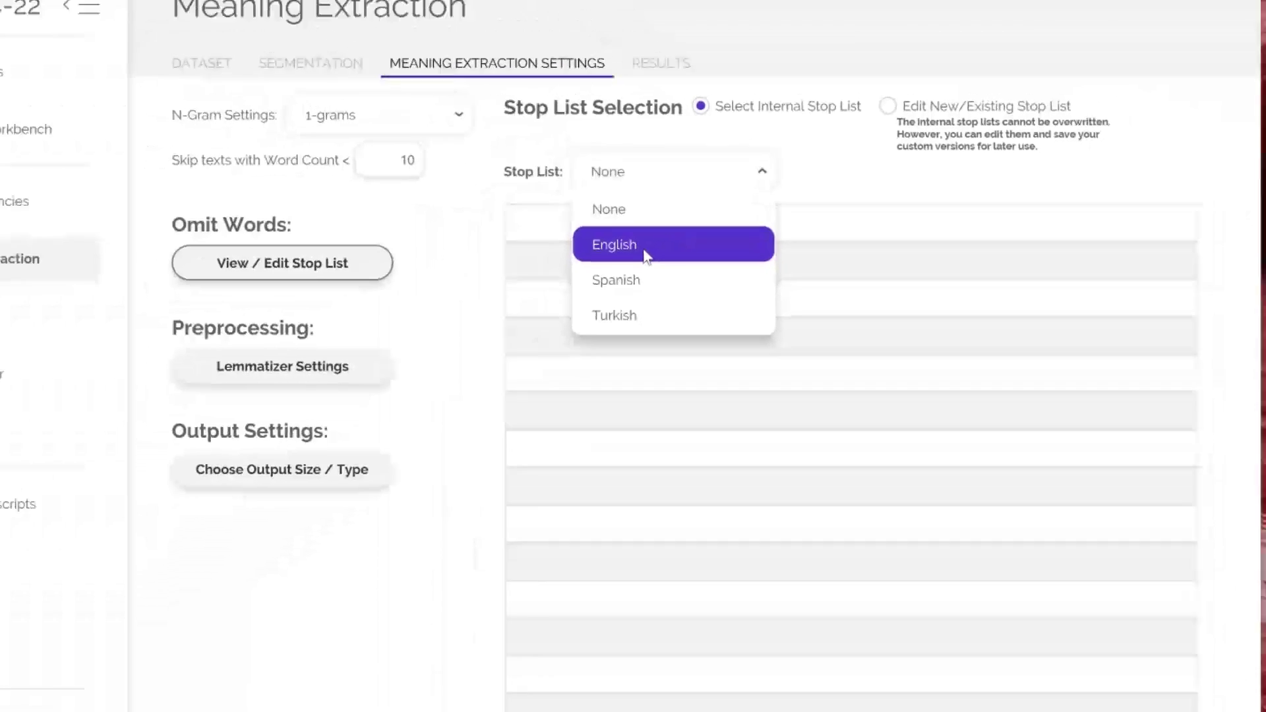
click(554, 271)
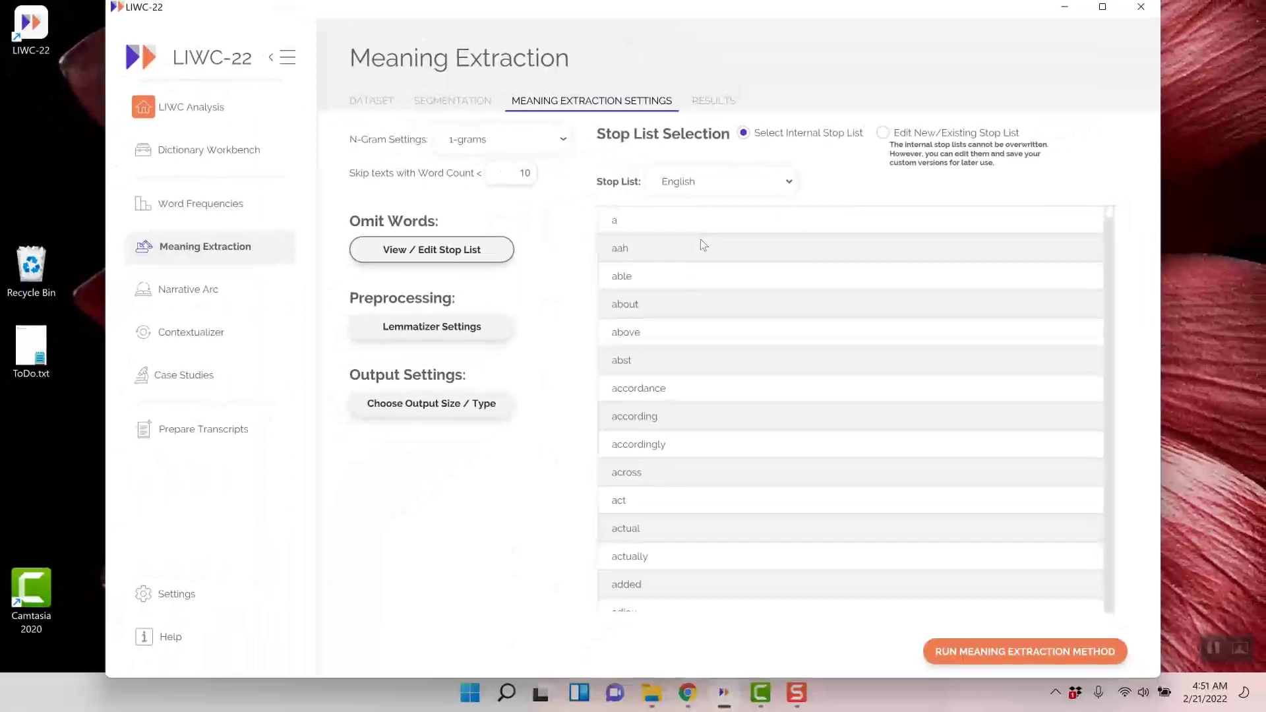
scroll(833, 276, down, 3)
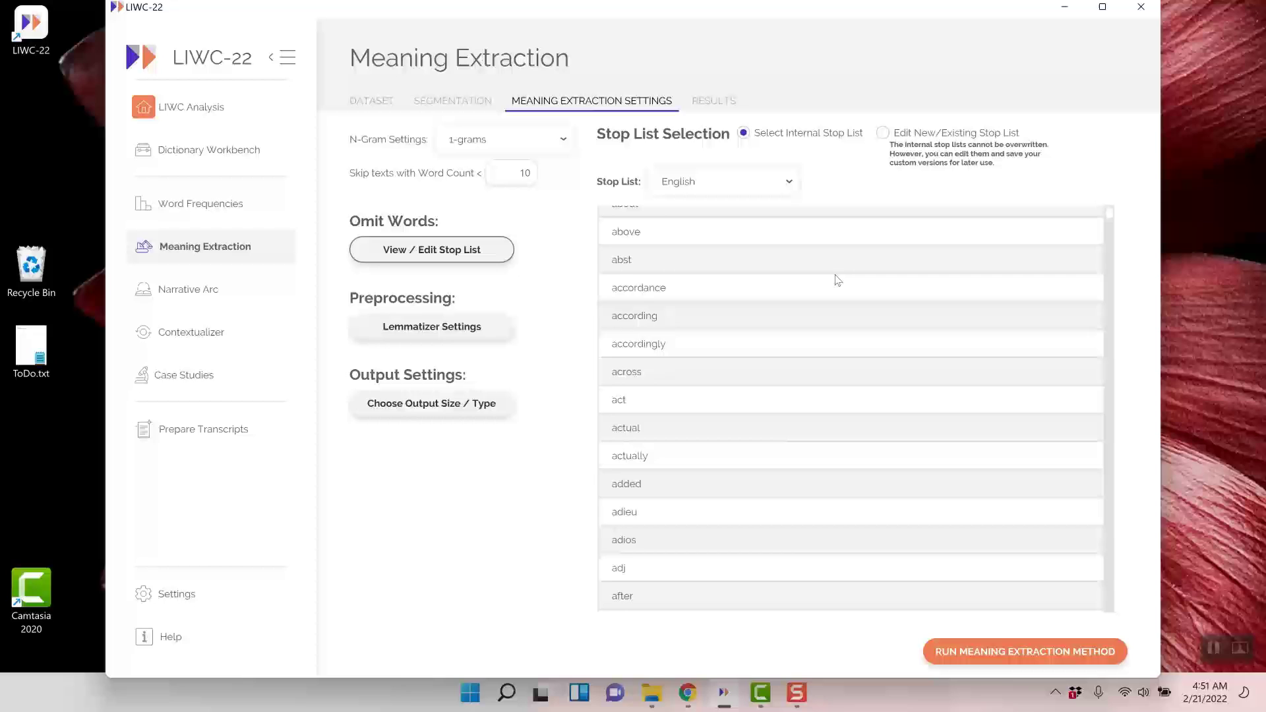
scroll(844, 276, down, 2)
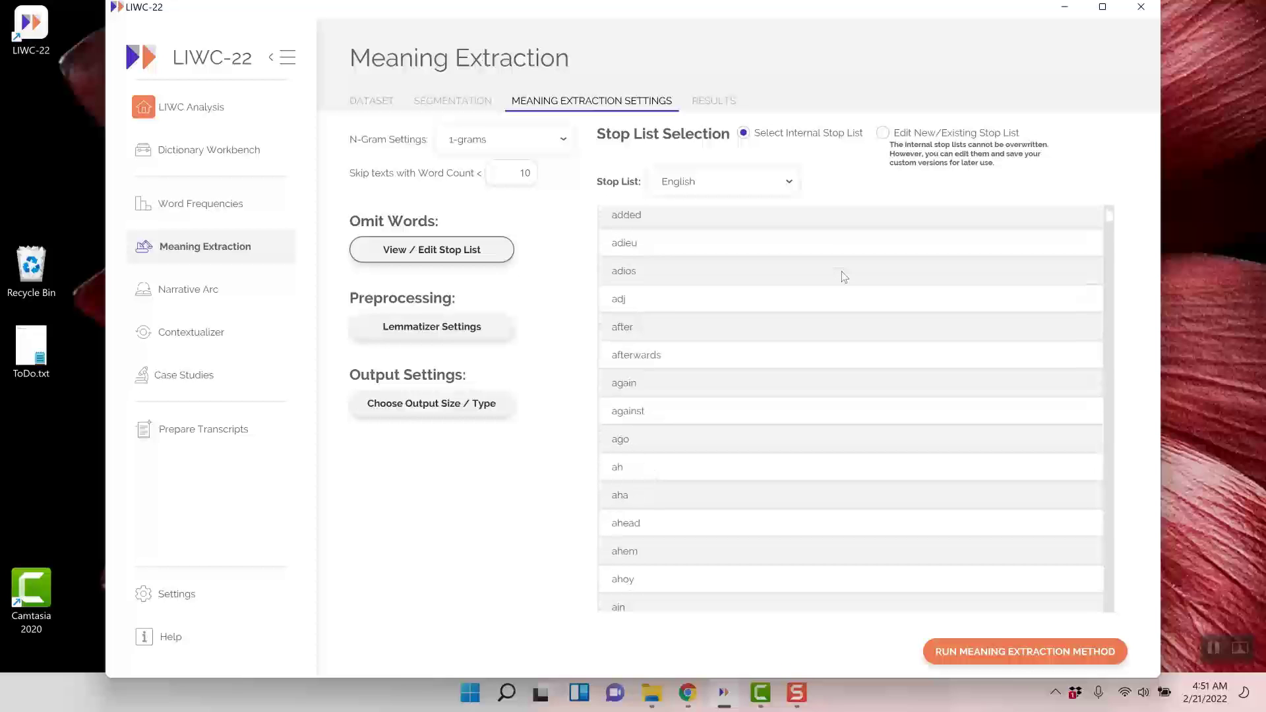
scroll(844, 276, up, 5)
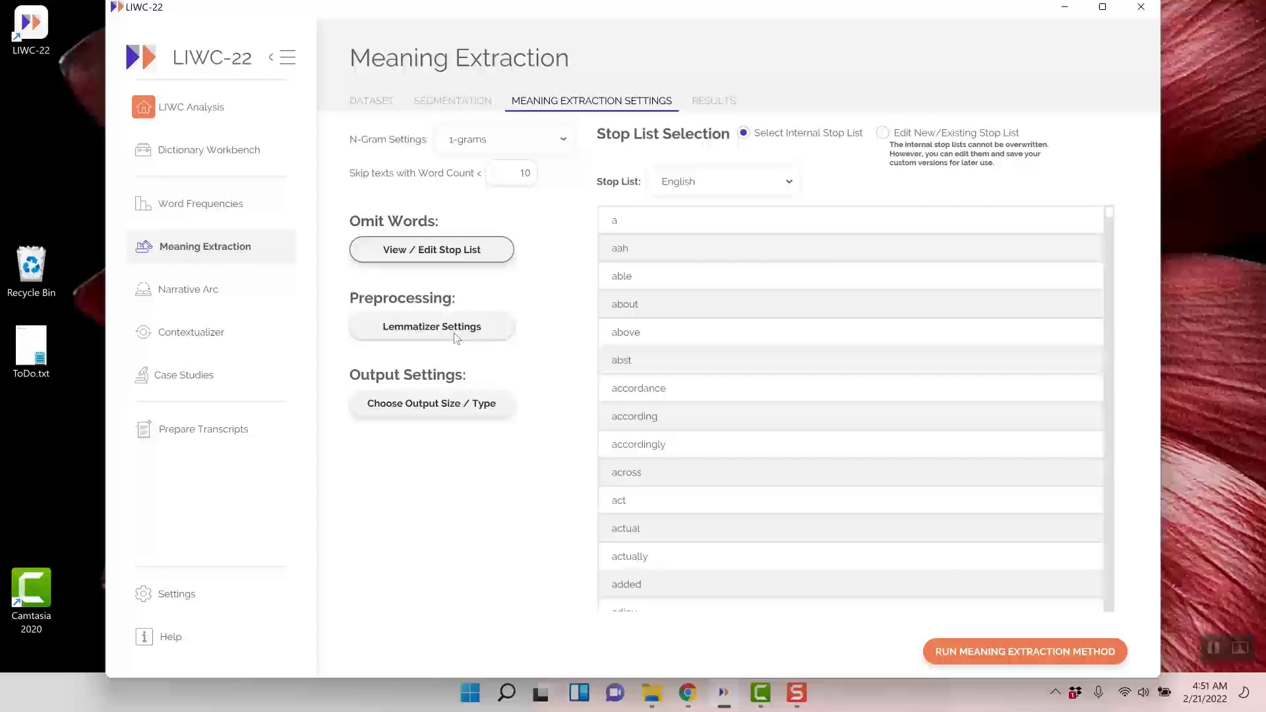
Choose English as the lemmatizer conversion list, review its table, and show Output Size / Type options
click(455, 335)
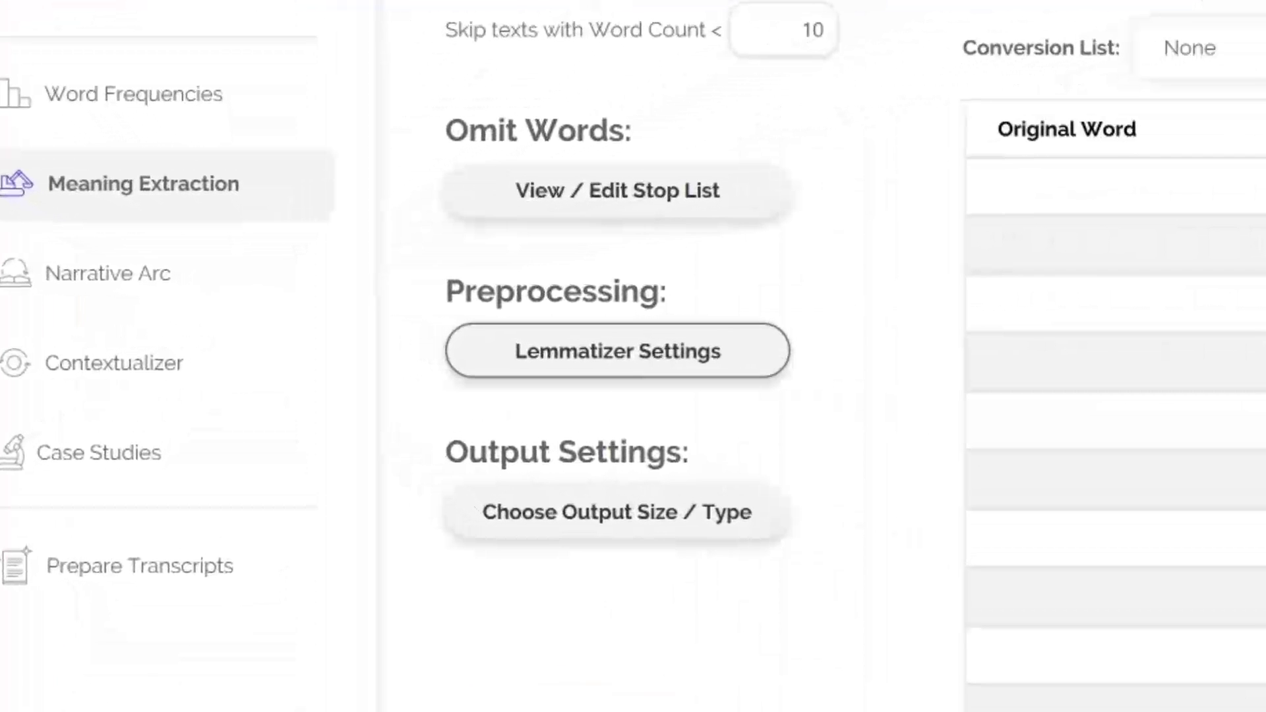
click(1249, 83)
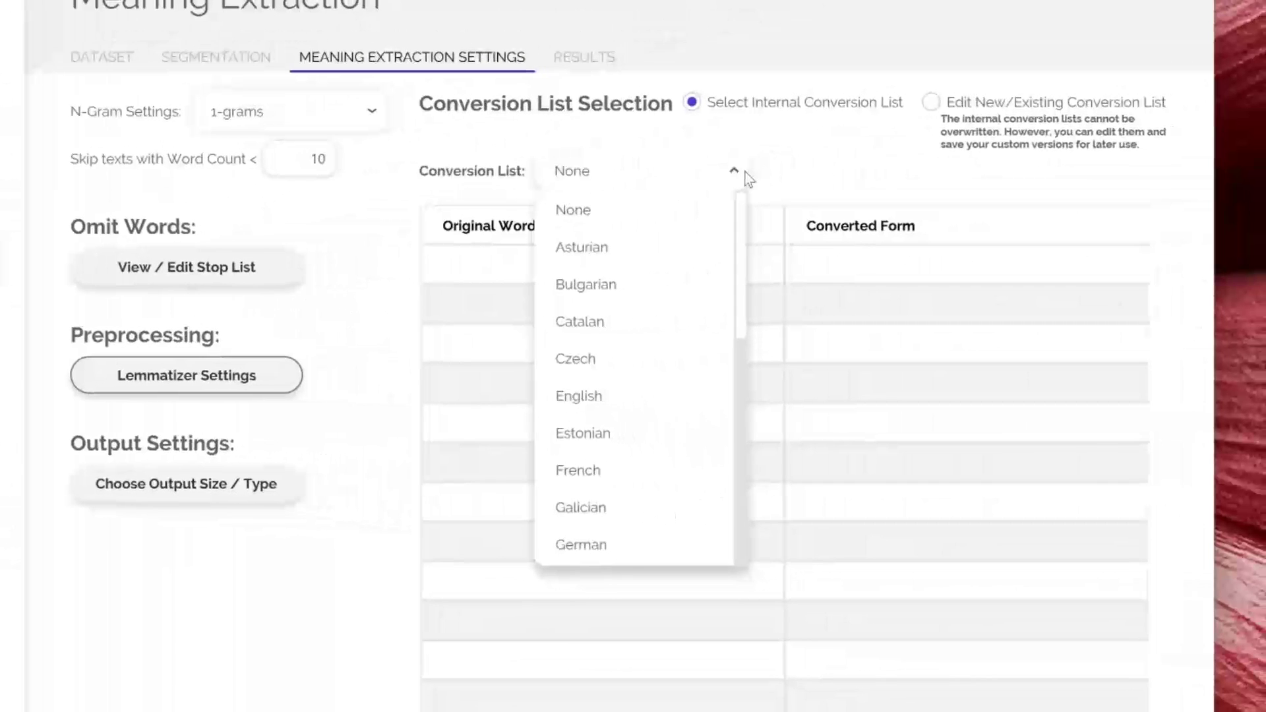
click(622, 408)
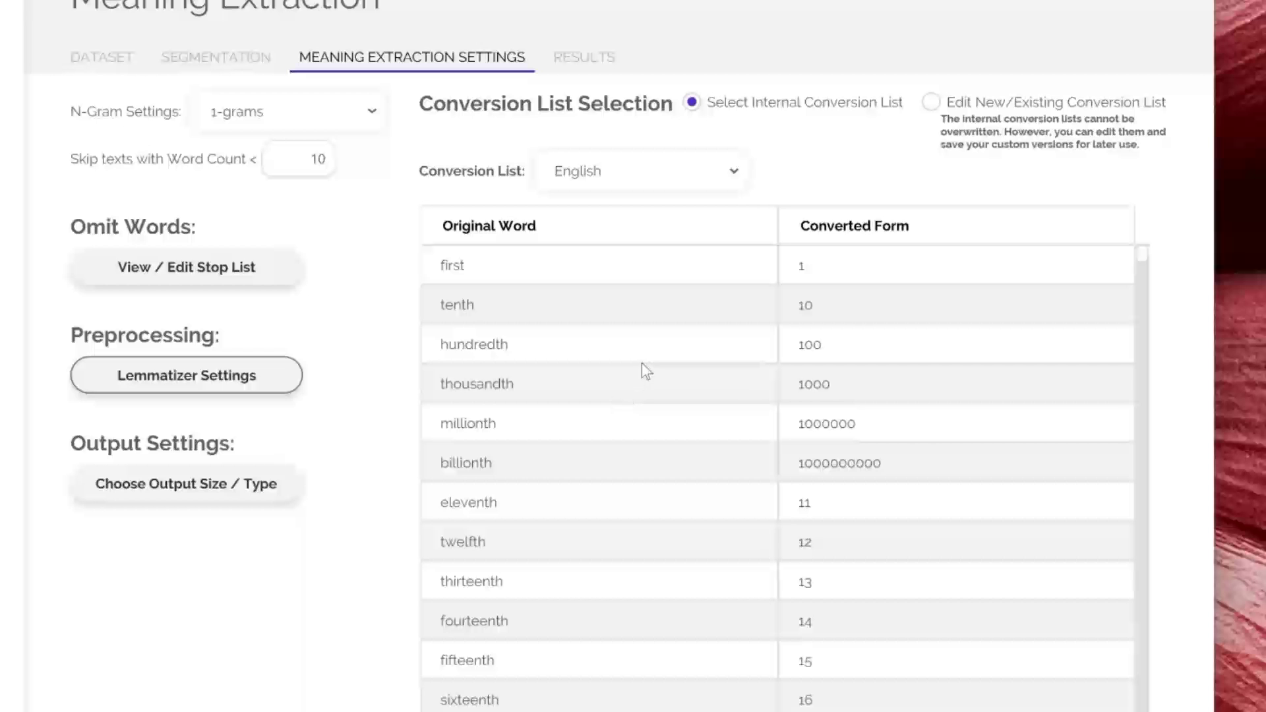
scroll(652, 363, down, 1)
drag(1141, 254, 1152, 327)
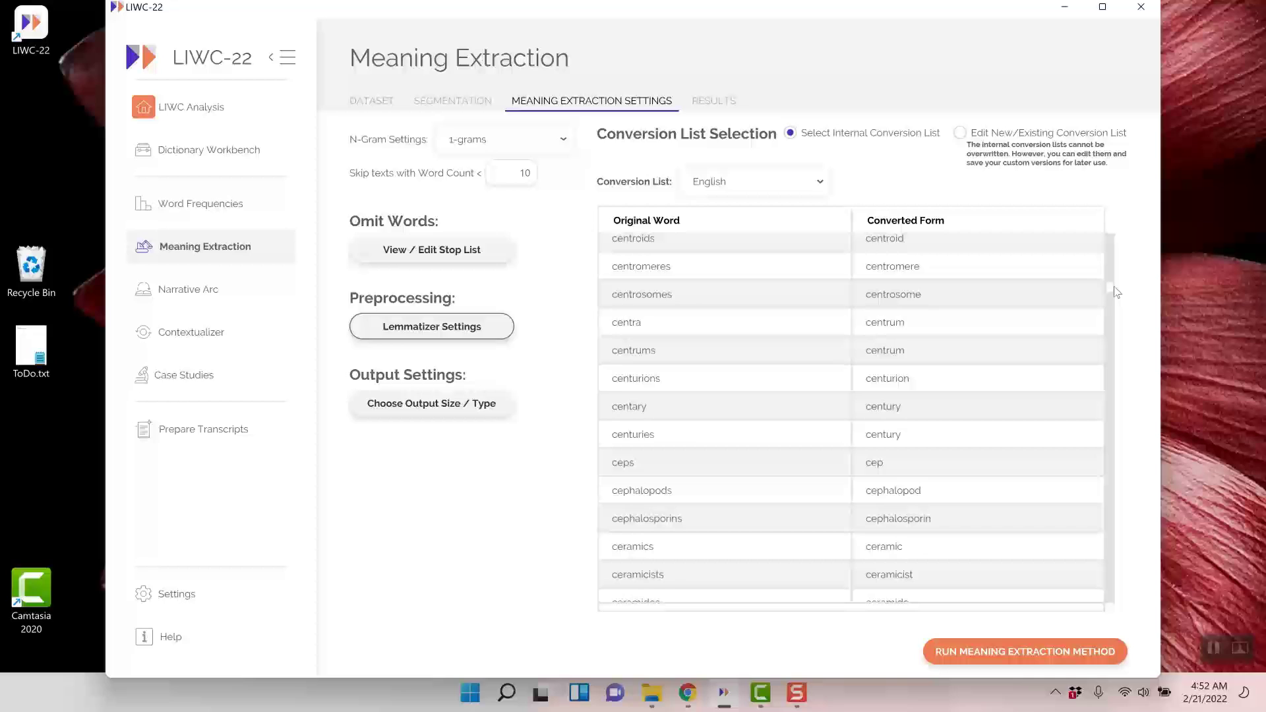
drag(1113, 286, 1110, 521)
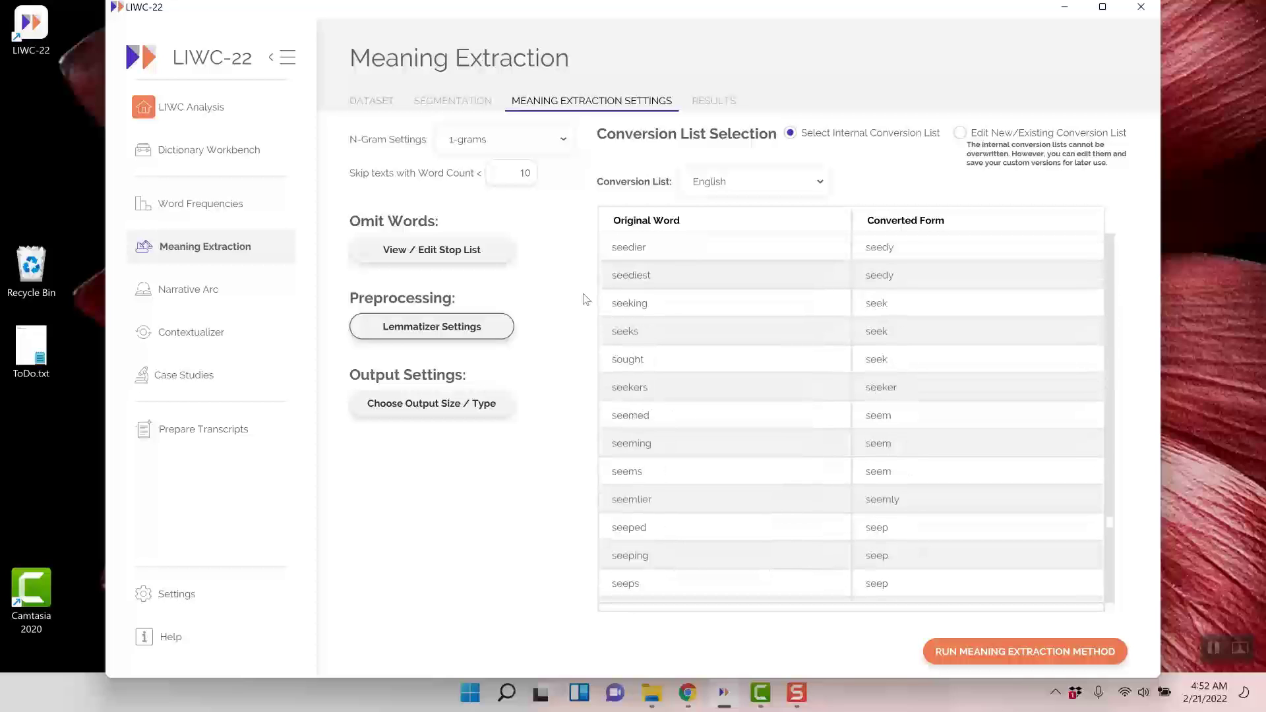
click(432, 404)
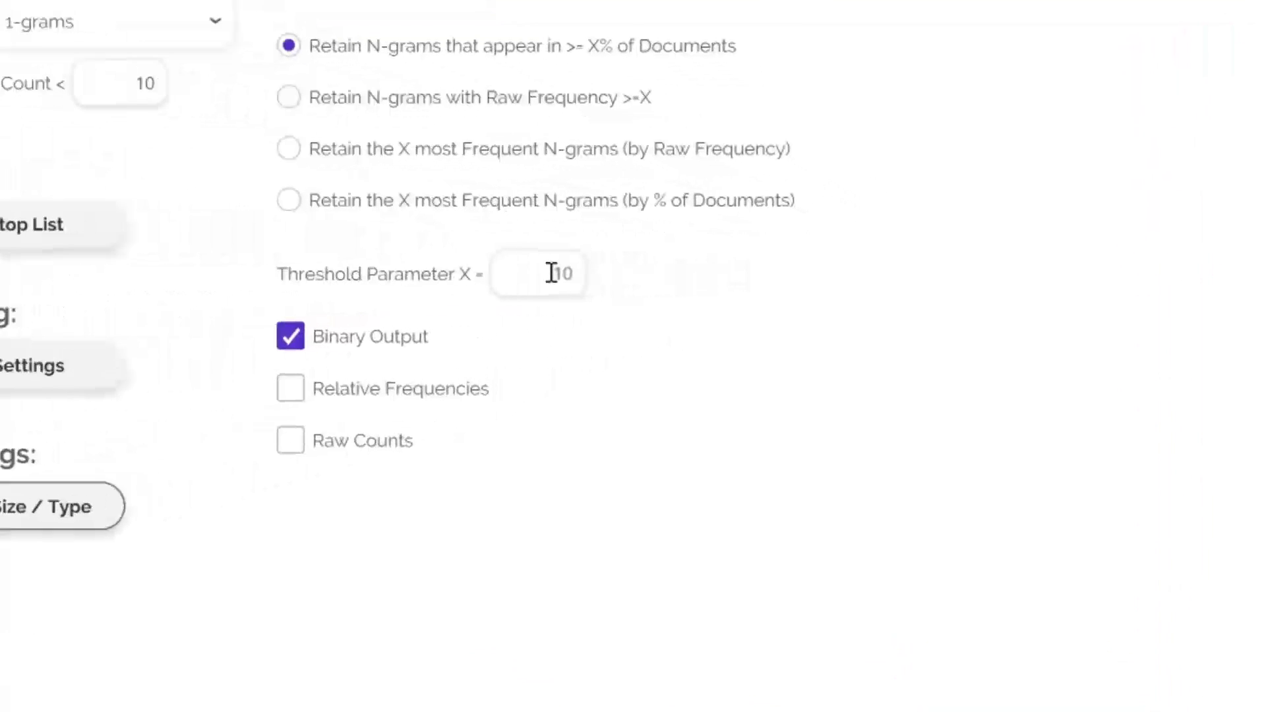
Change Threshold Parameter X from 10 to 6 percent of documents
double_click(551, 272)
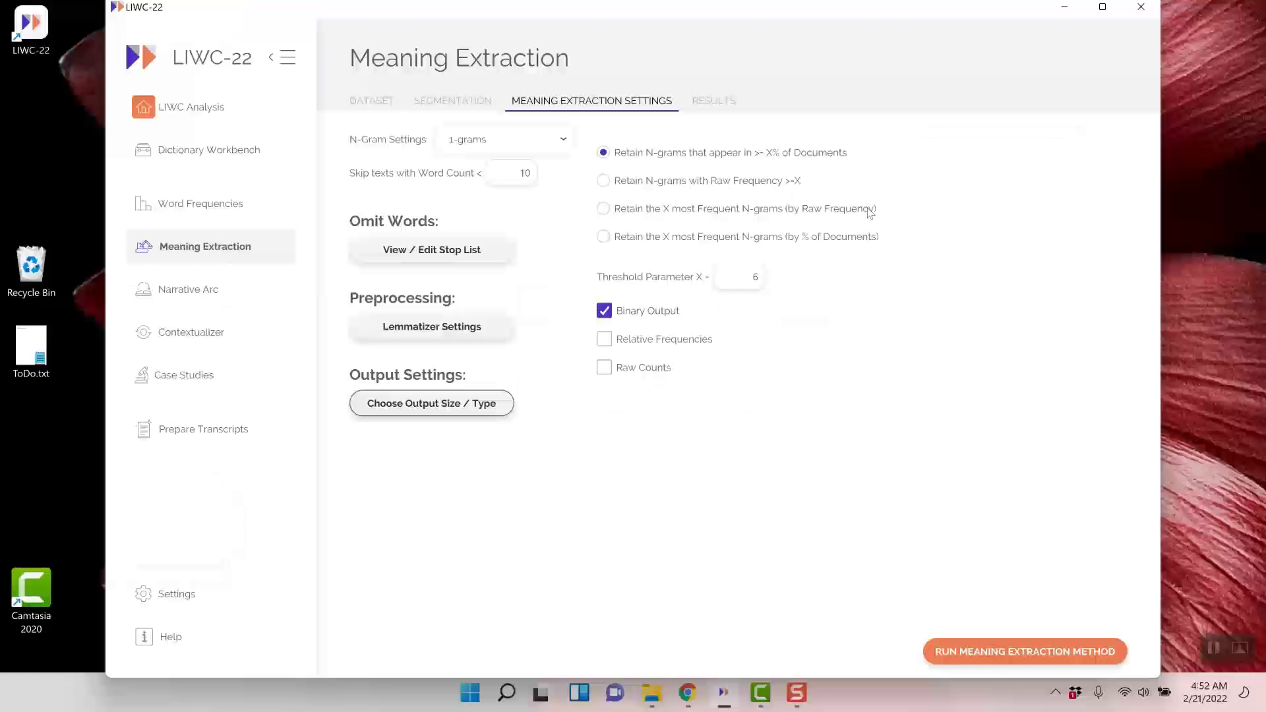
Run the meaning extraction method and scroll through the MEM Frequencies results
click(1037, 652)
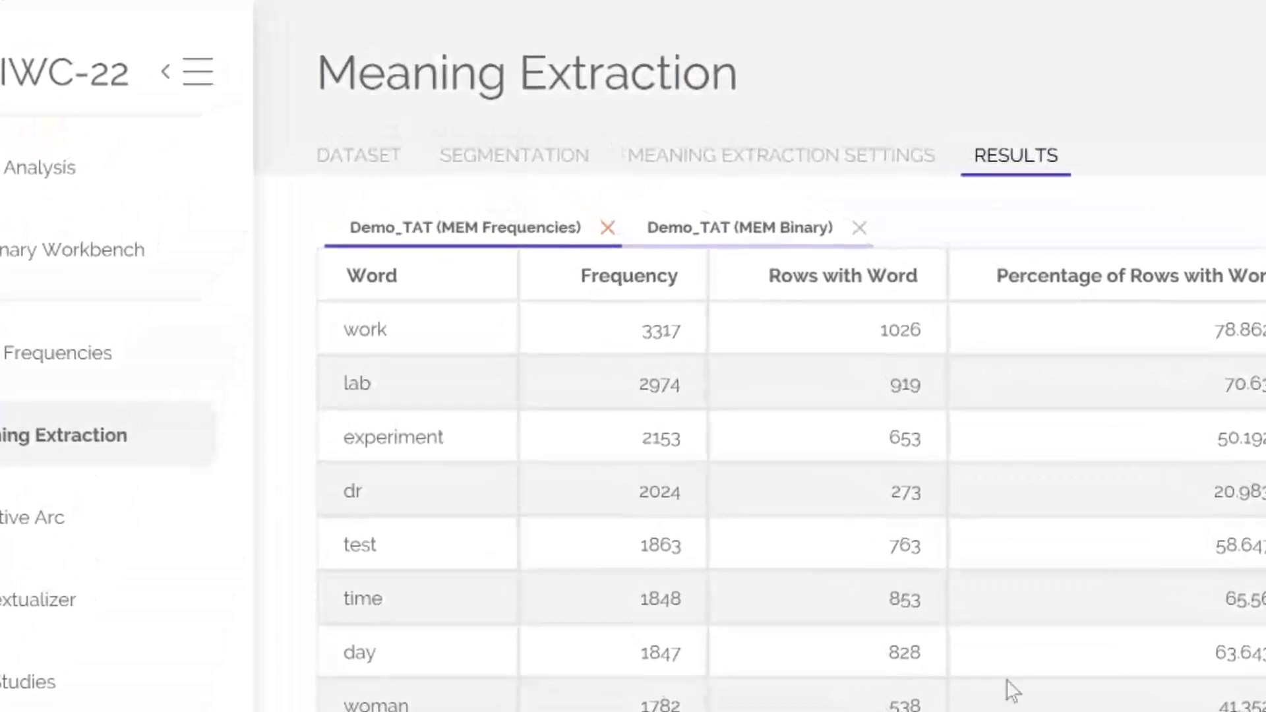
scroll(928, 686, down, 4)
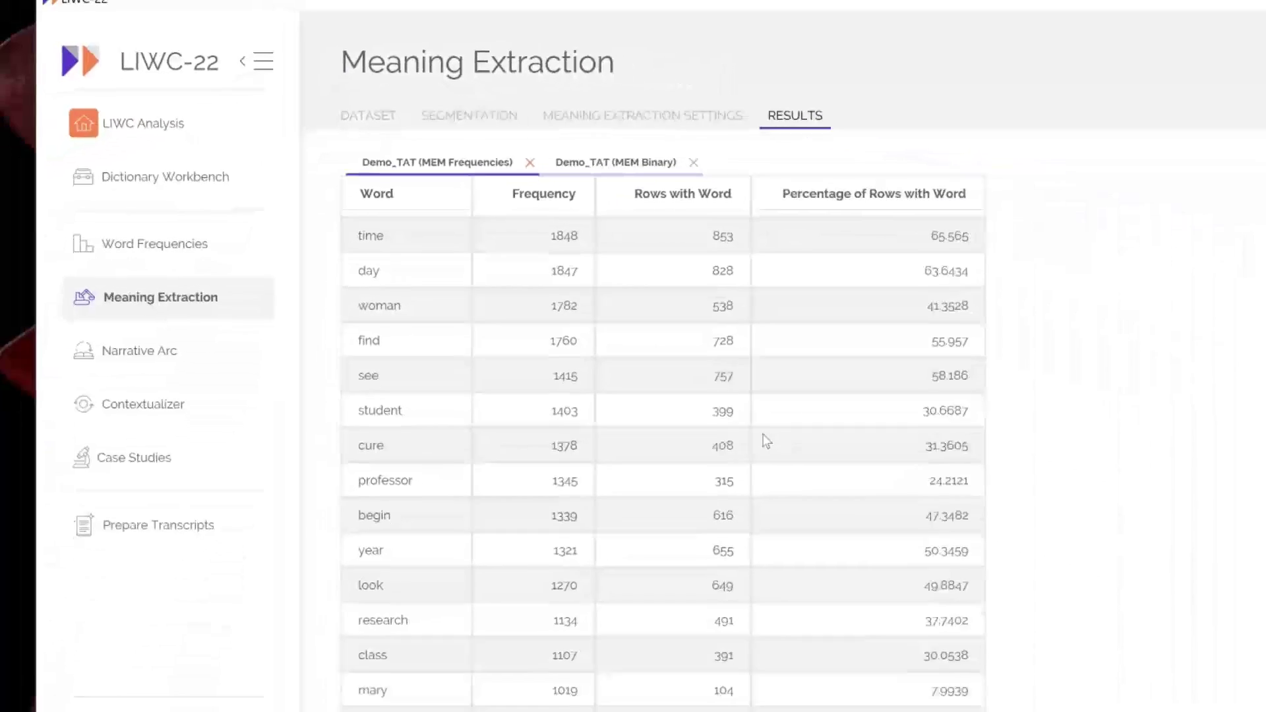
scroll(963, 646, down, 3)
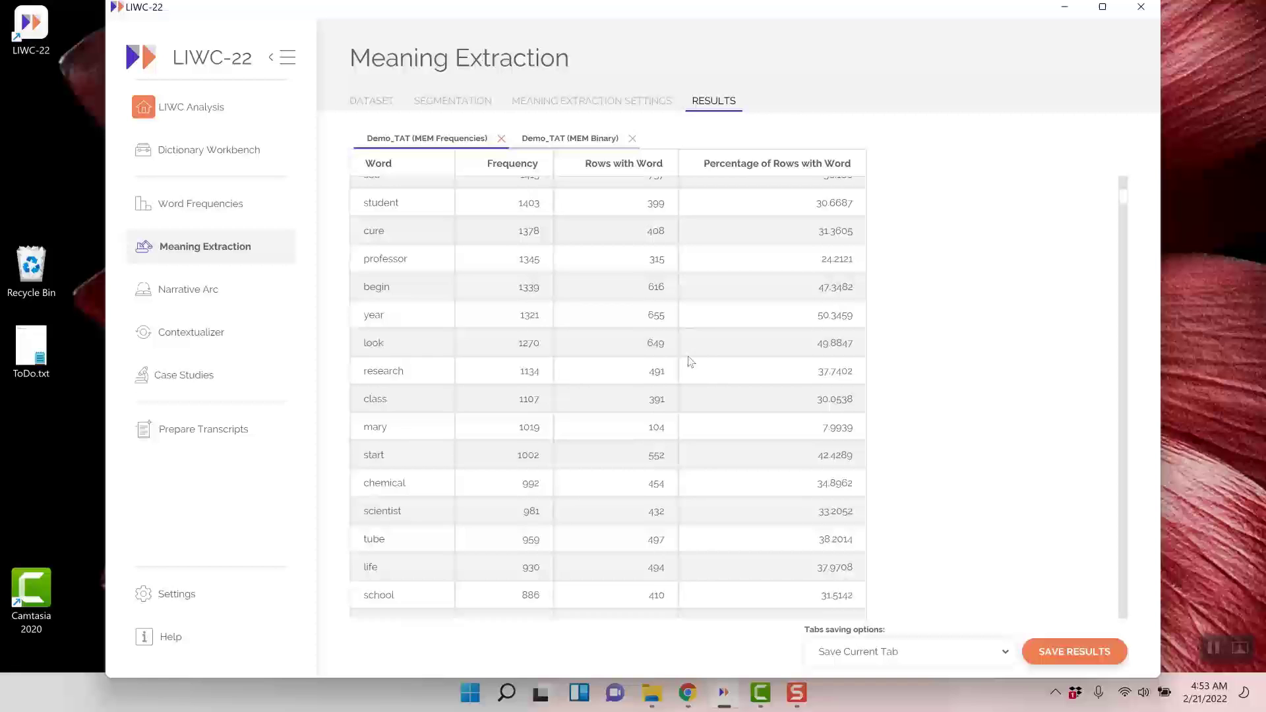
scroll(692, 361, up, 5)
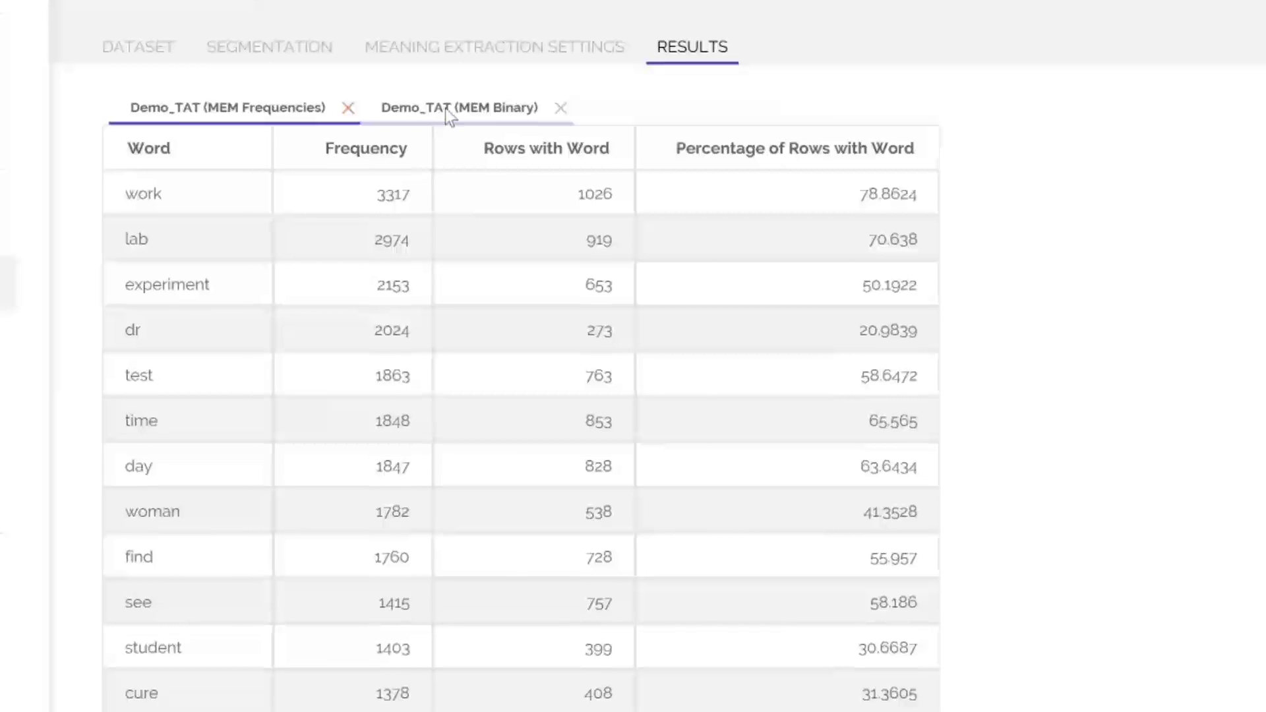
Browse the Demo_TAT (MEM Binary) table of 0/1 word presence per essay
click(570, 139)
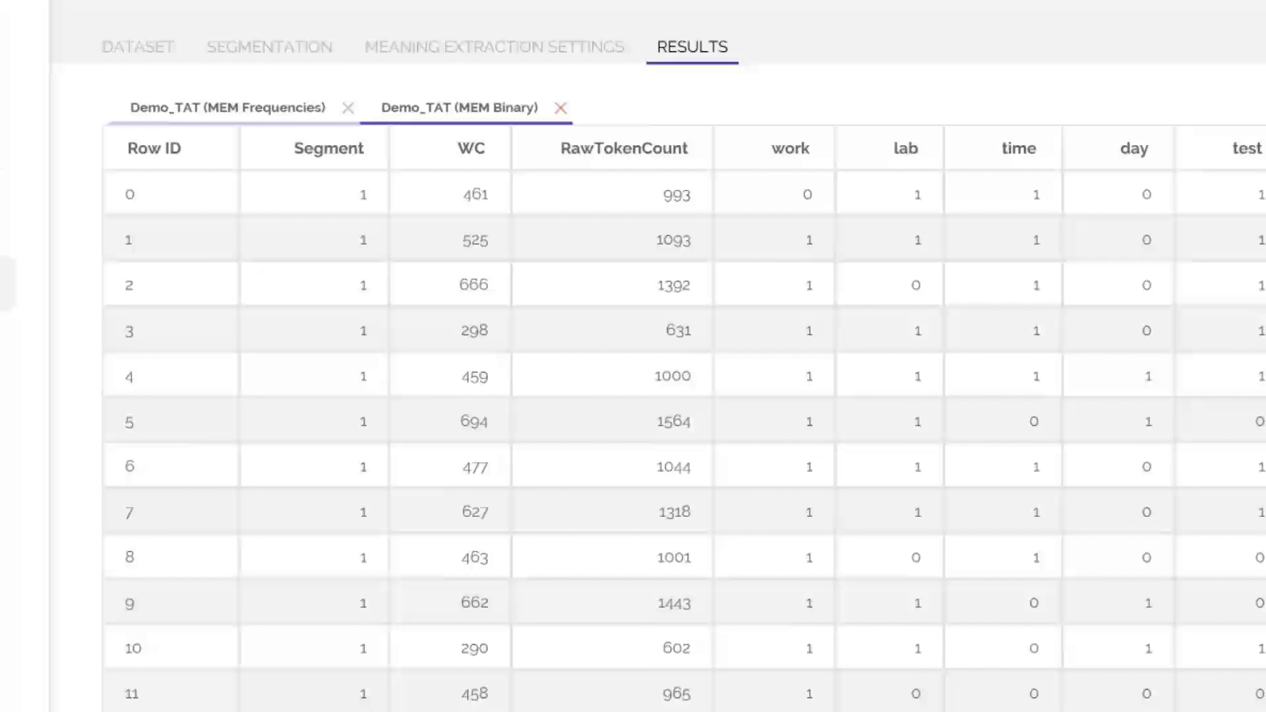
scroll(683, 416, right, 5)
scroll(684, 415, right, 5)
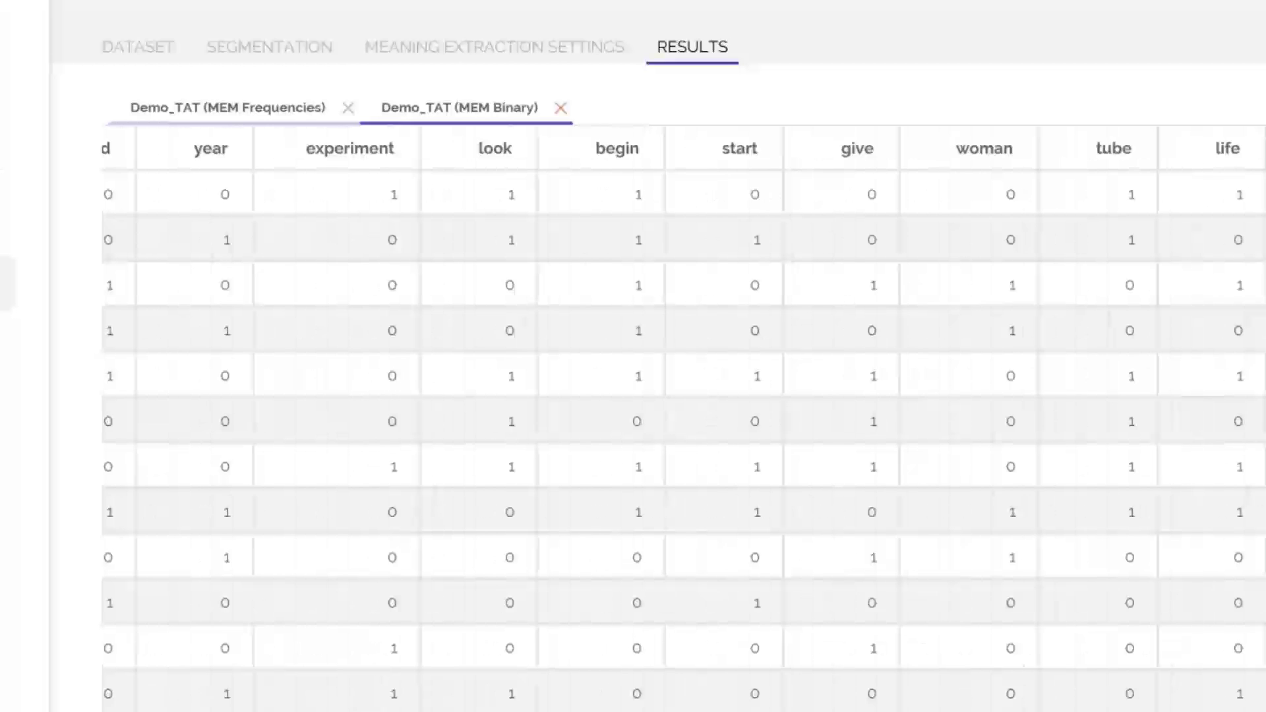
scroll(684, 415, right, 7)
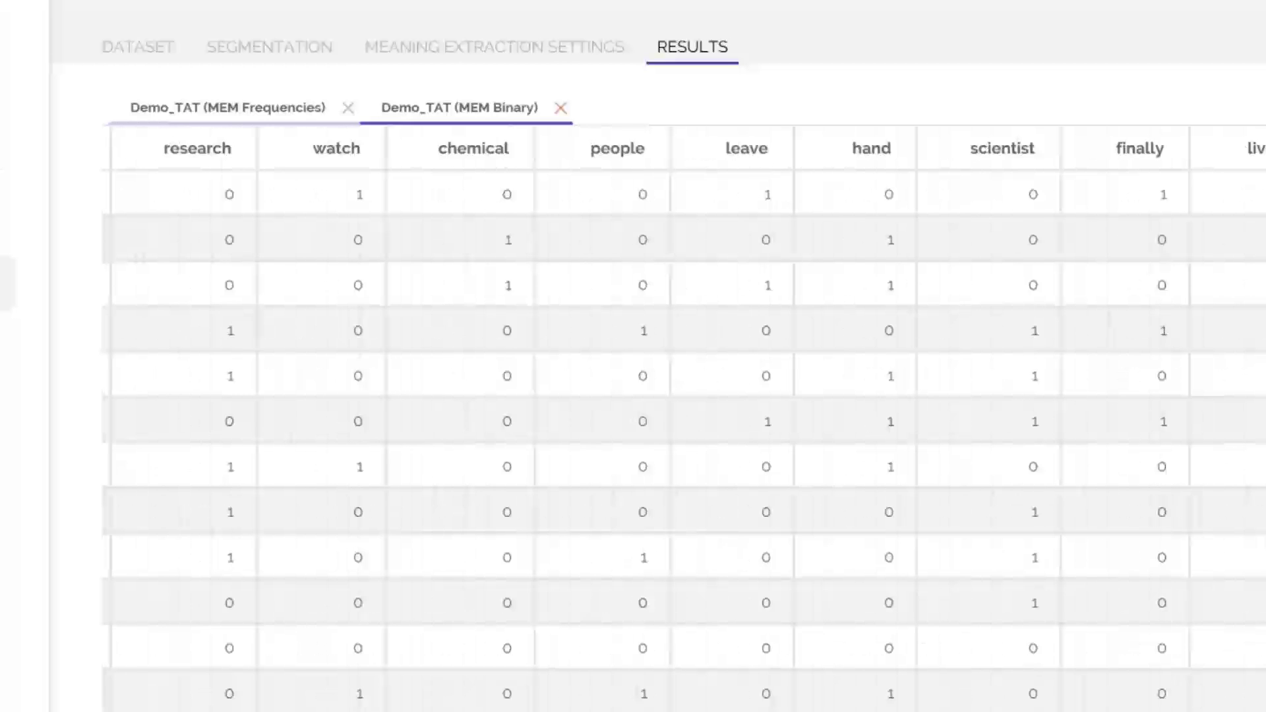
scroll(684, 415, right, 10)
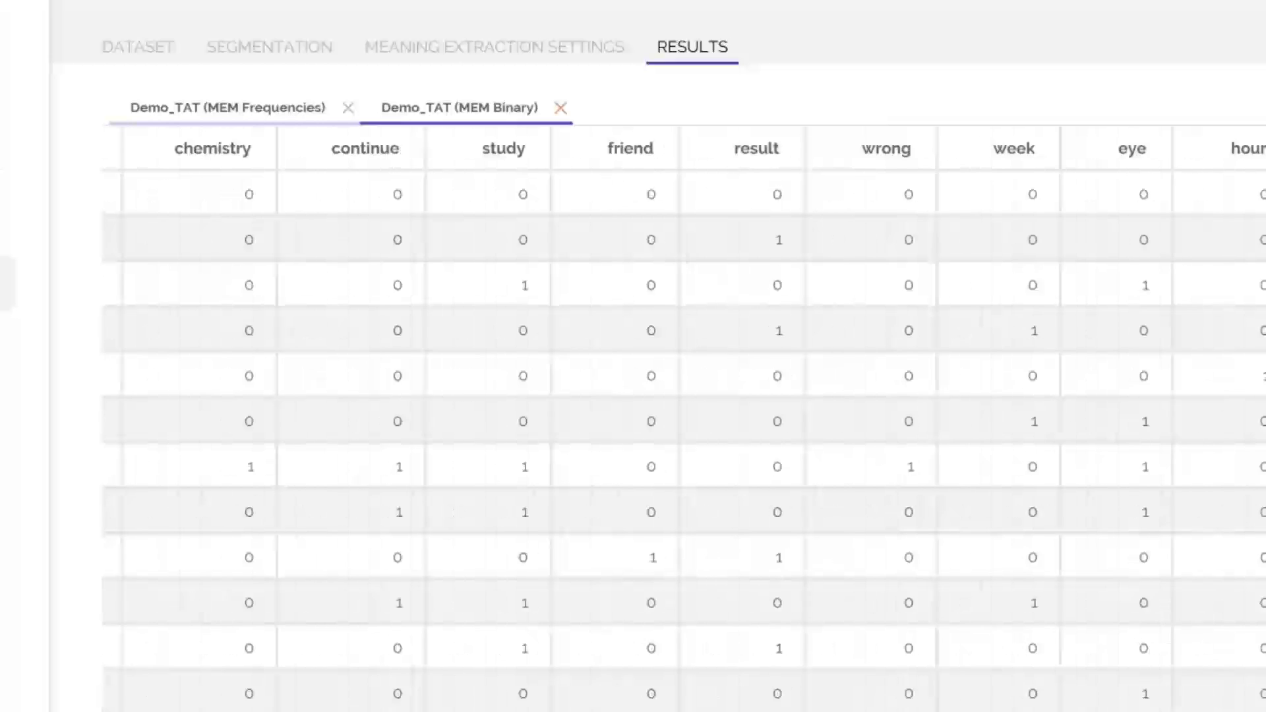
scroll(684, 415, left, 20)
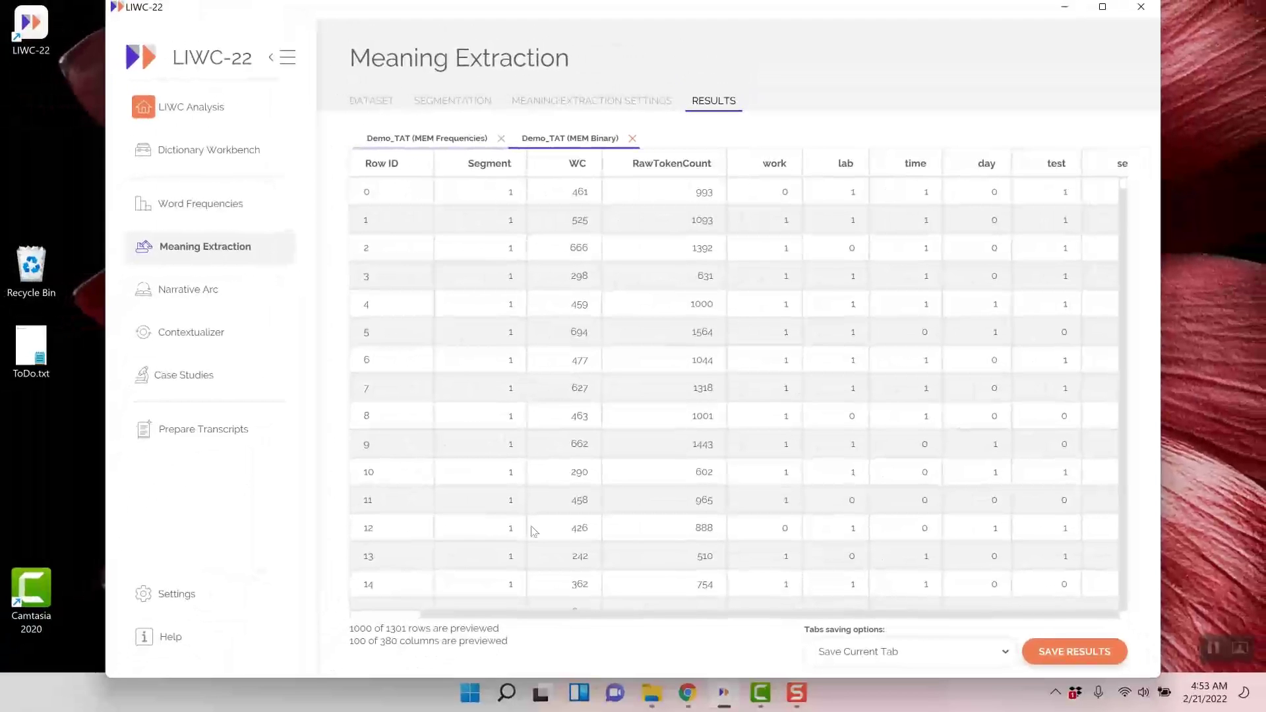
Save the results as LIWC-22 Results - Demo_TAT - MEM Binary.csv and open them
click(1074, 653)
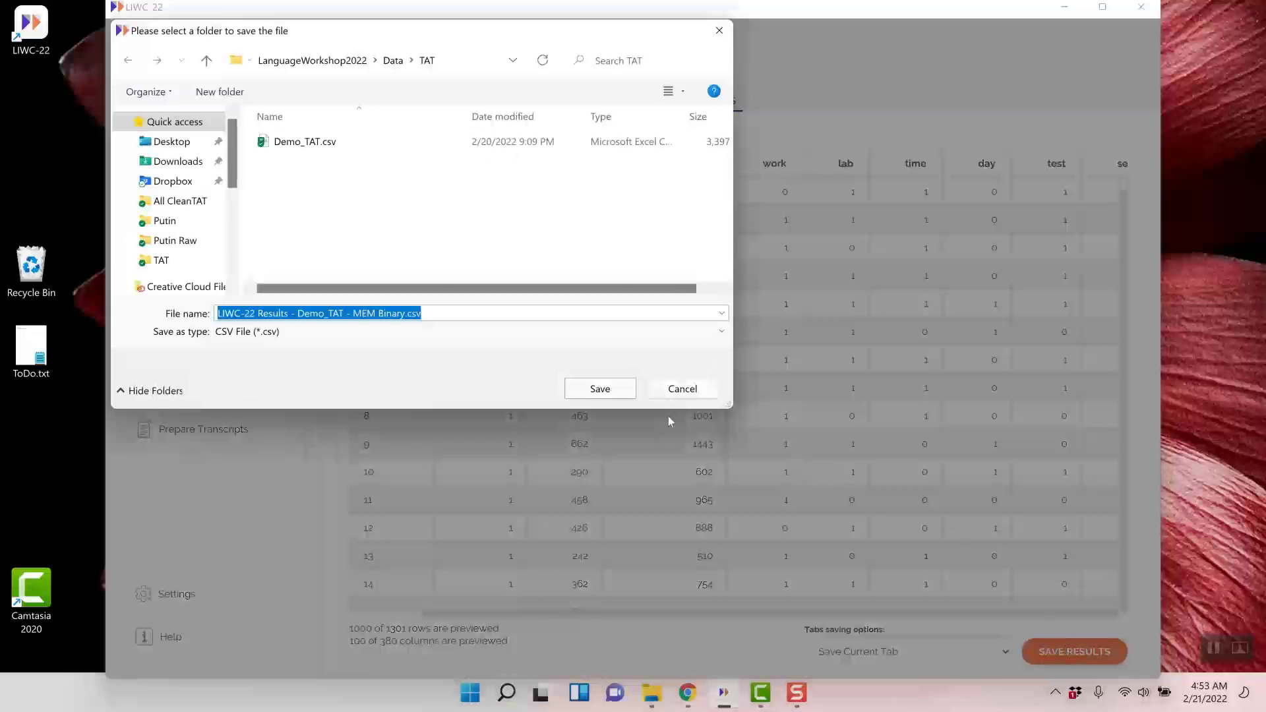
click(600, 388)
click(546, 351)
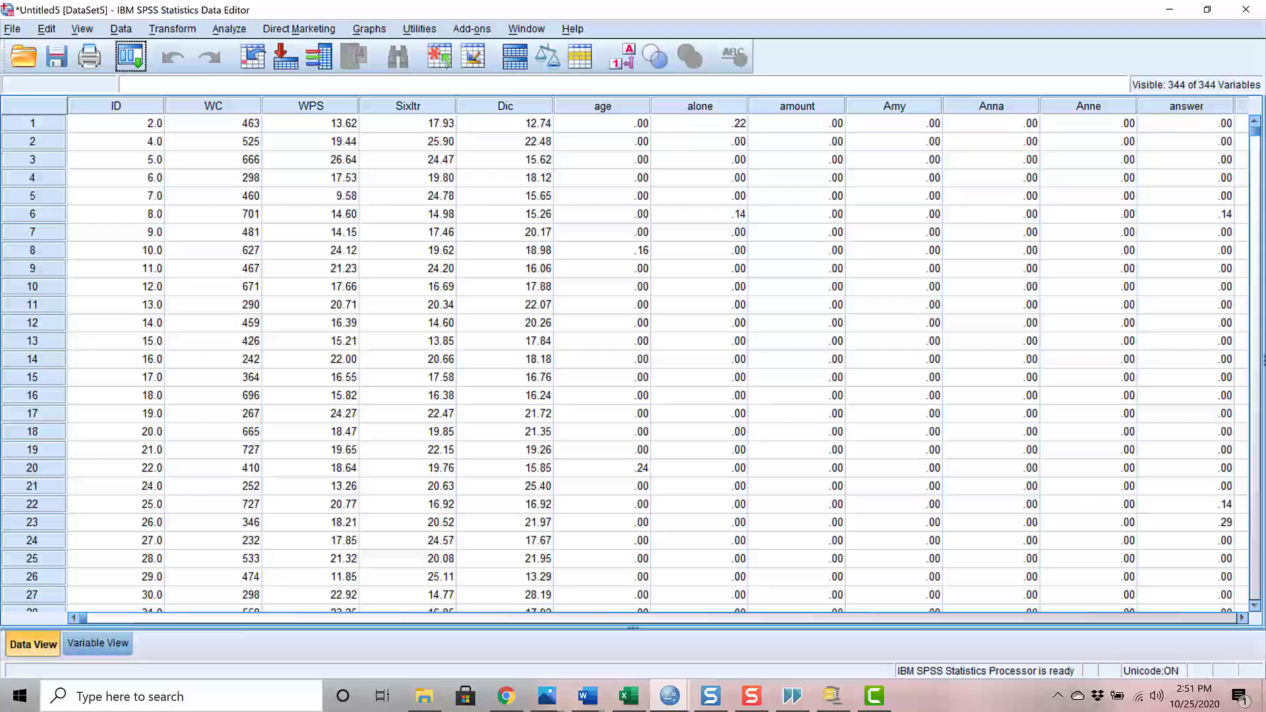
Bring up SPSS's Factor Analysis dialog under Analyze > Dimension Reduction
key(alt+a)
key(d)
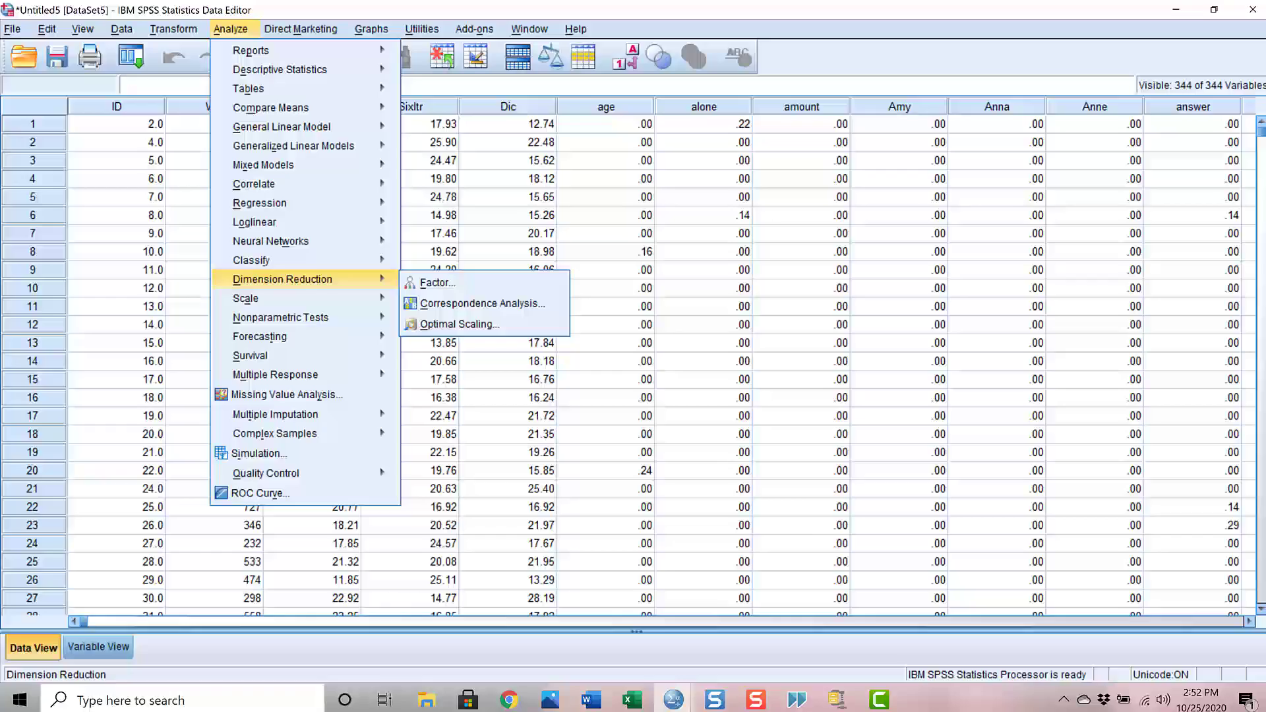
key(f)
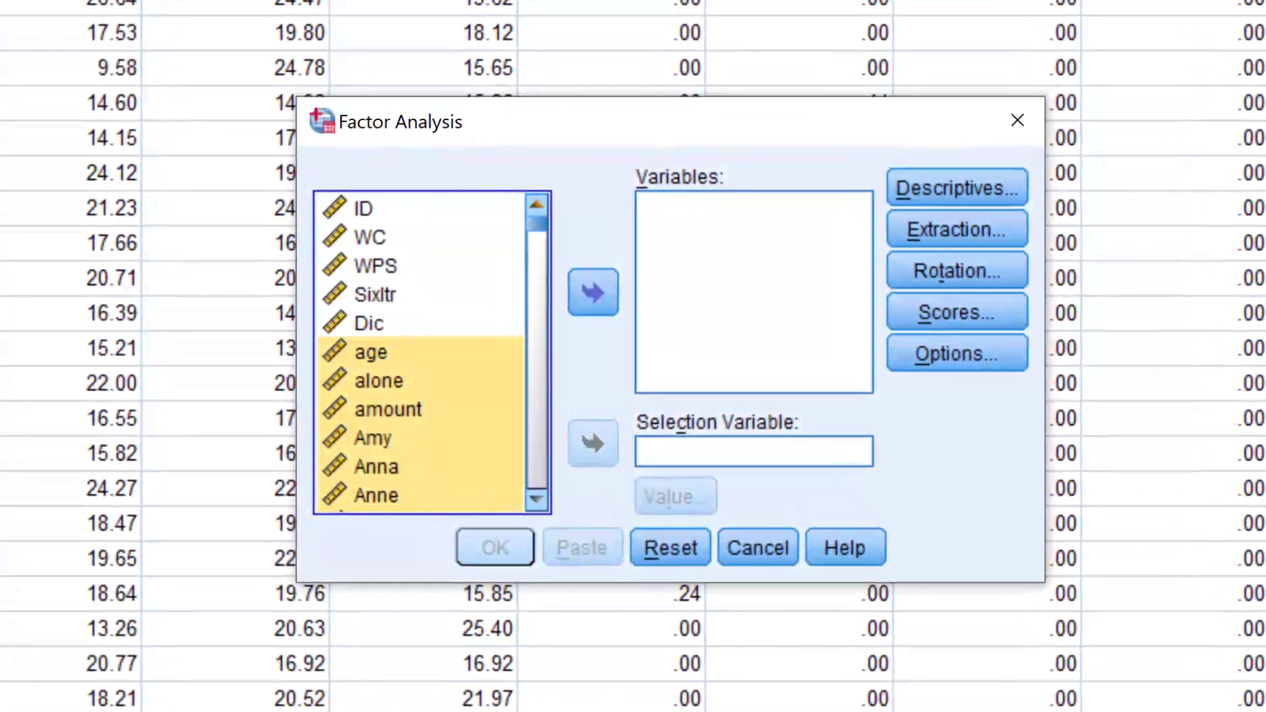
Add the word variables and run a varimax principal-components analysis, suppressing loadings below .20
click(593, 292)
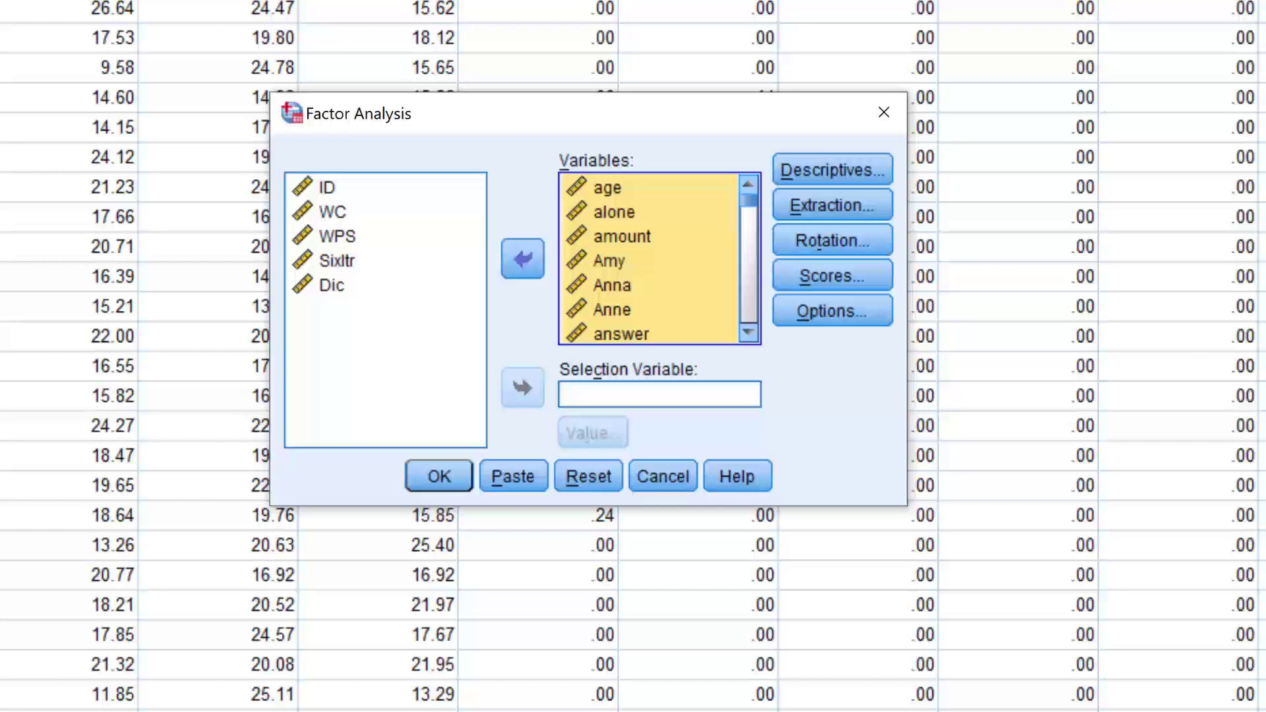
key(alt+d)
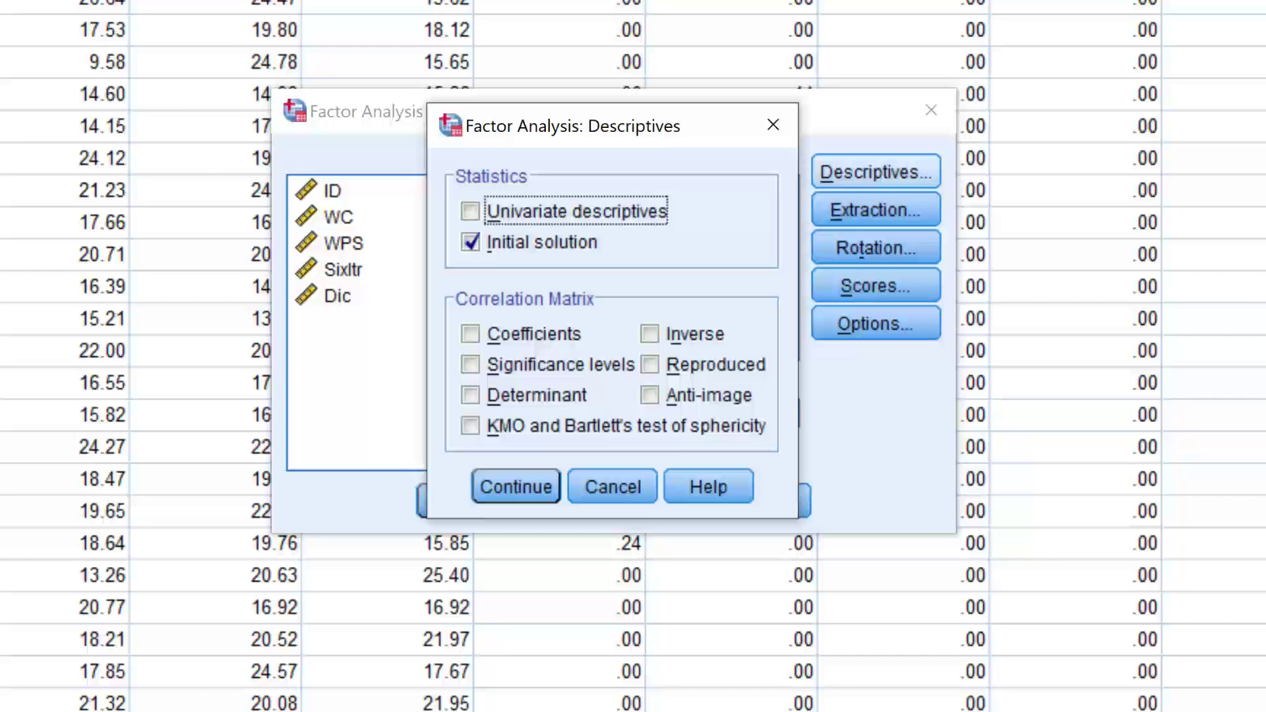
key(Return)
key(alt+e)
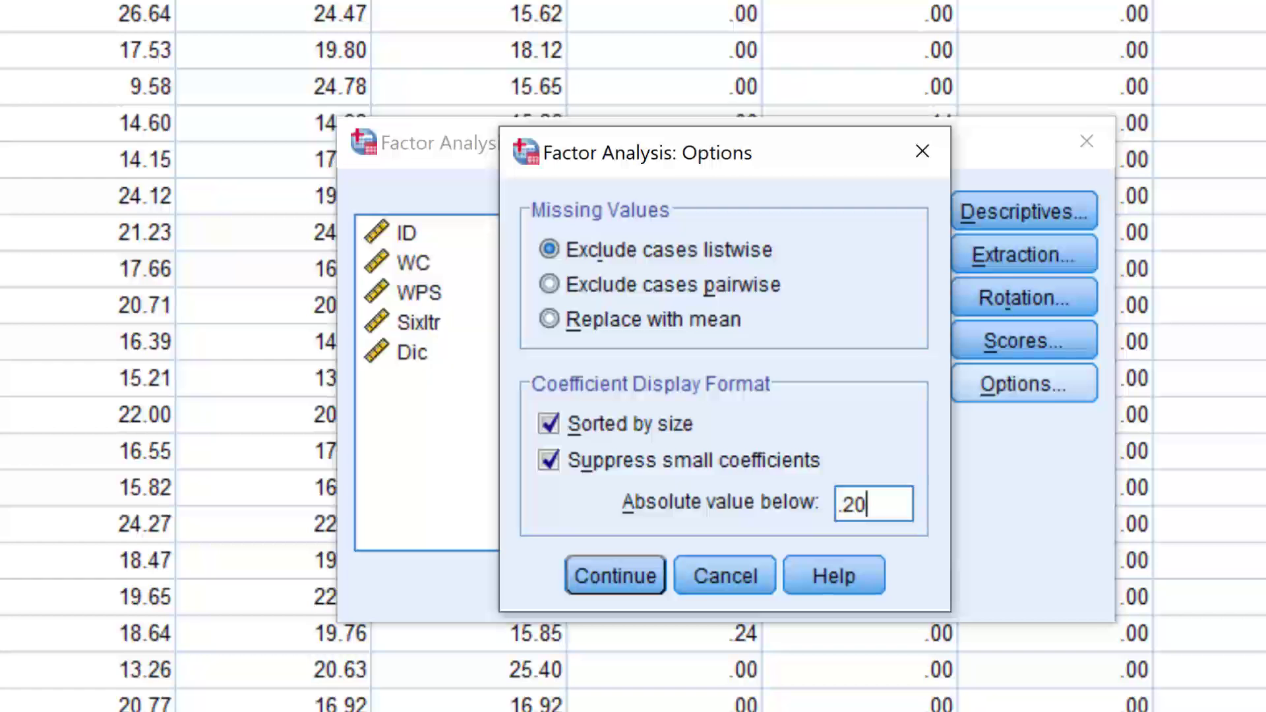
key(Return)
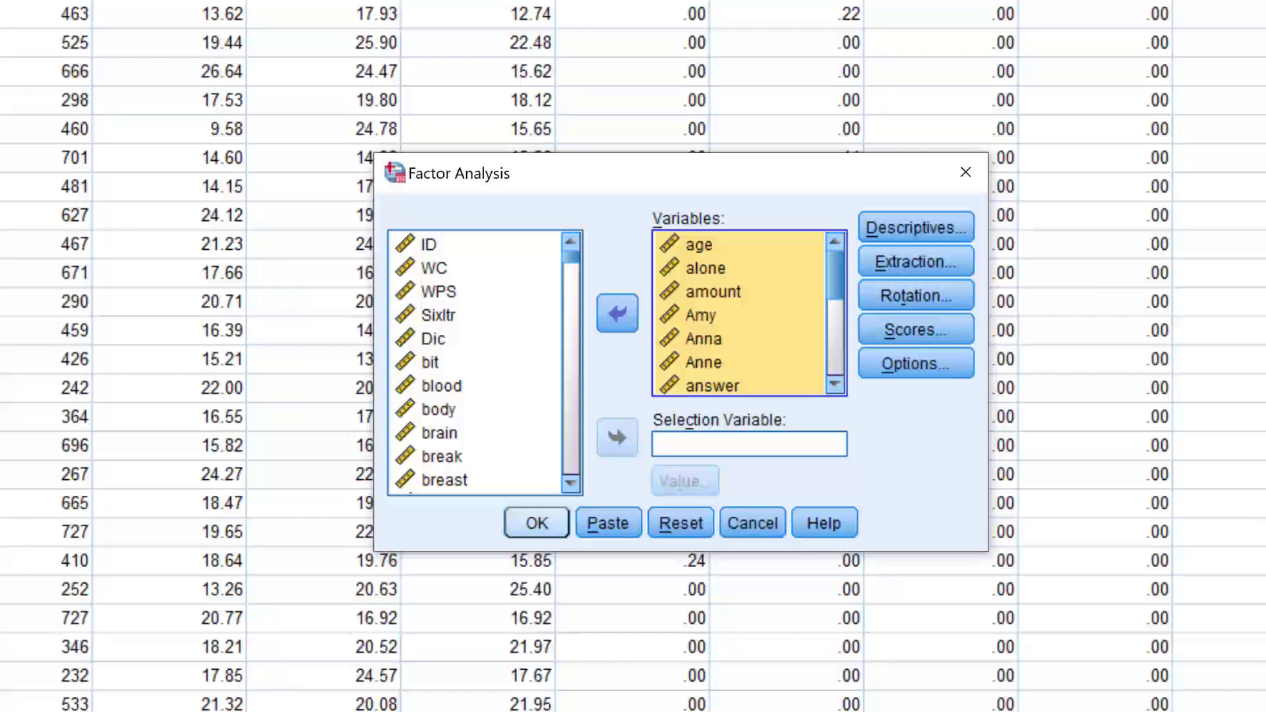
key(Return)
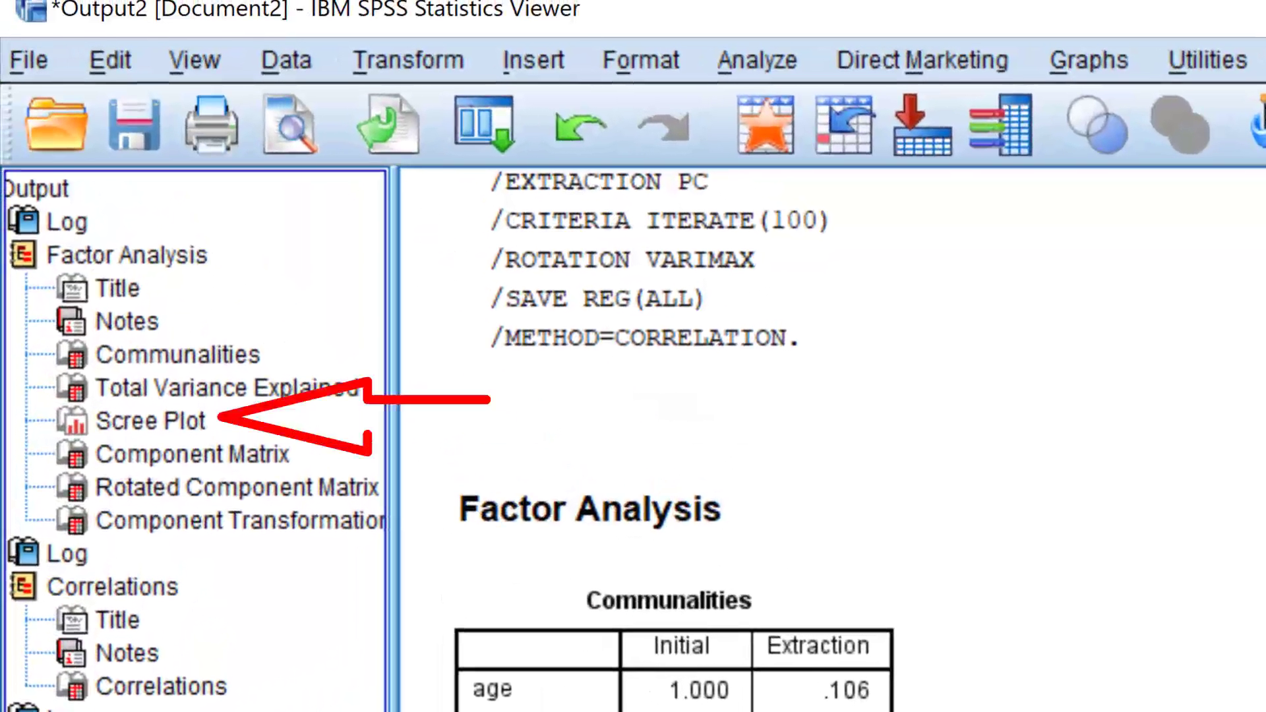
Inspect the scree plot, marking possible cutoffs after components 3, 6–8, 10 and 13
click(150, 420)
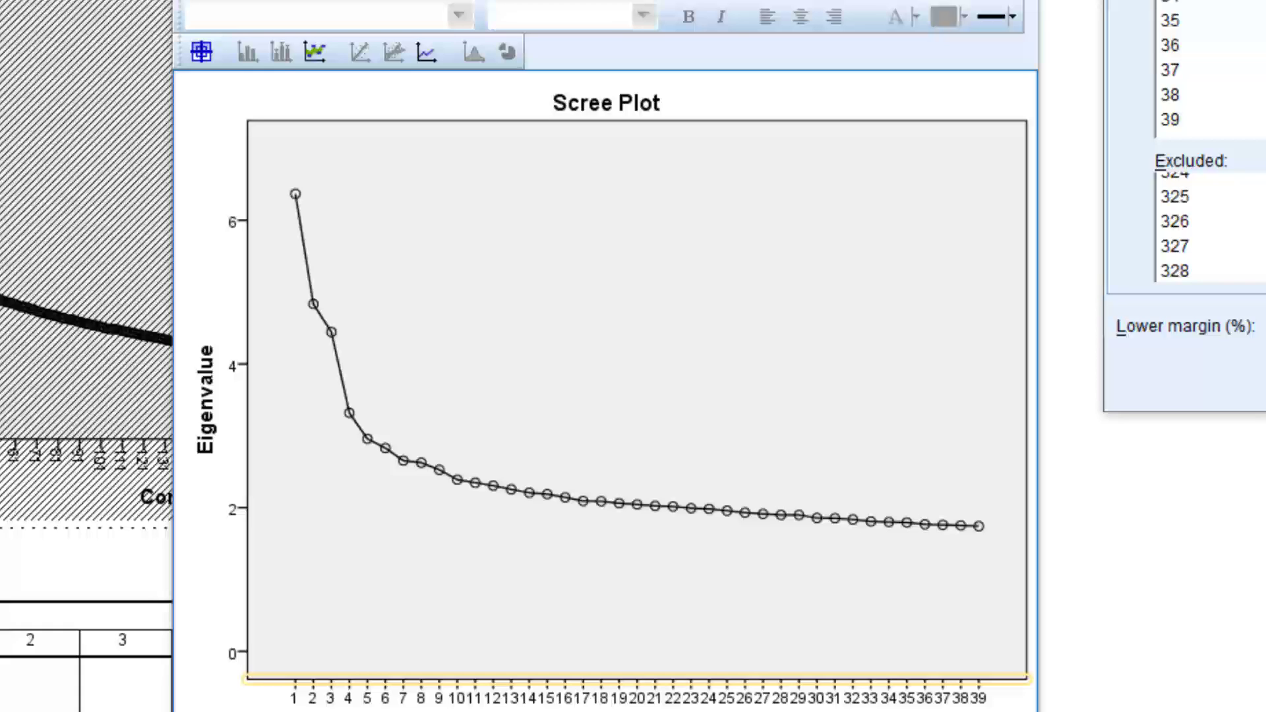
drag(300, 389, 391, 351)
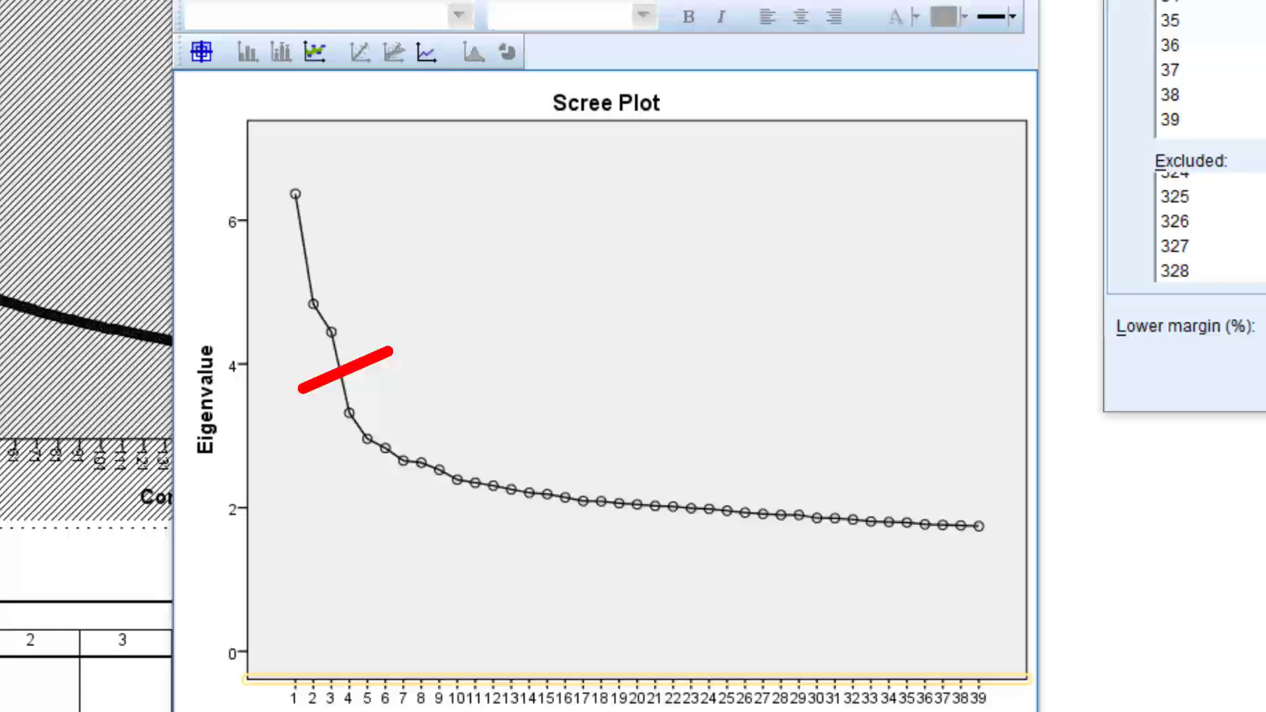
drag(351, 480, 435, 429)
drag(431, 502, 472, 450)
drag(495, 542, 511, 455)
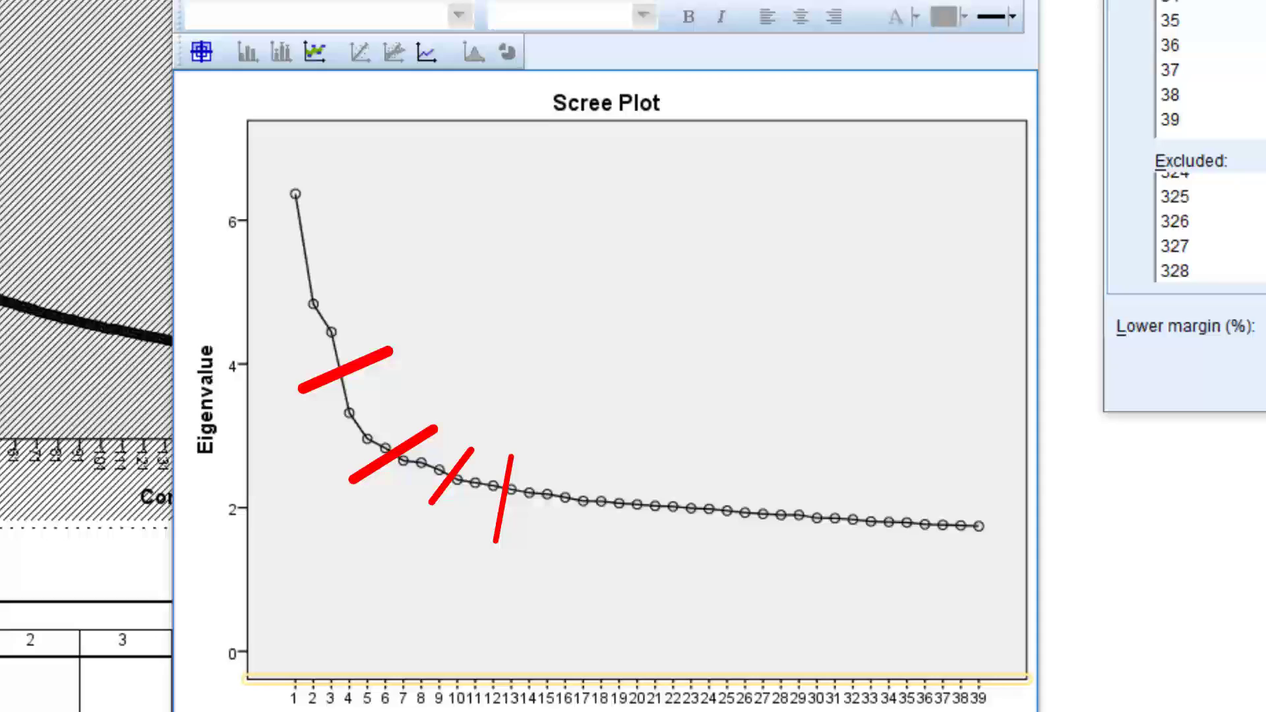
key(Escape)
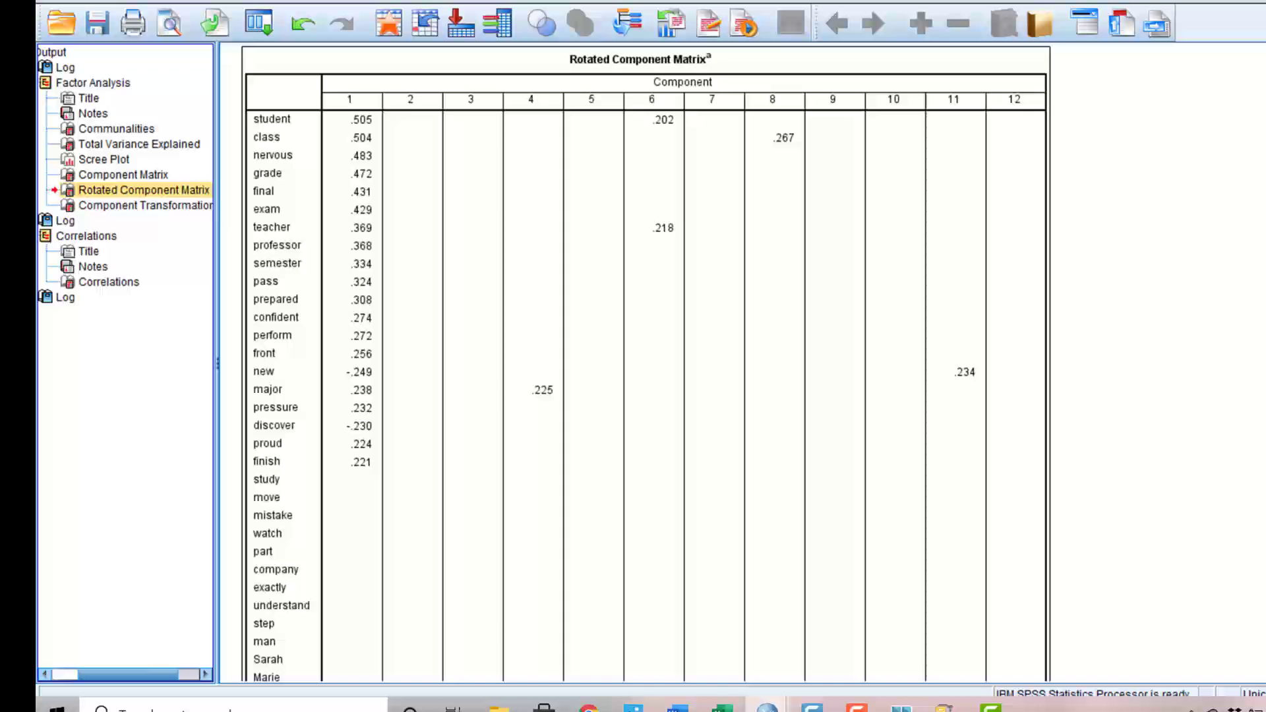
Open the rotated component matrix for editing and scroll through the twelve components' word loadings
double_click(639, 264)
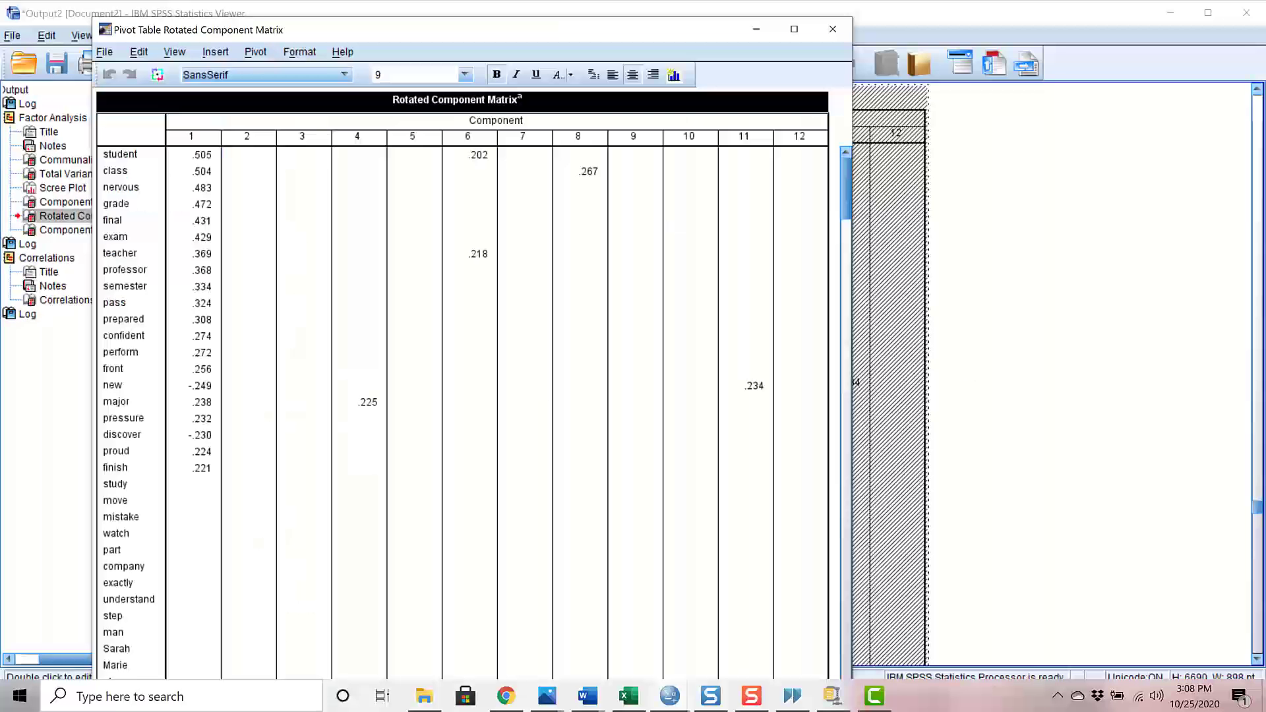
scroll(461, 396, down, 10)
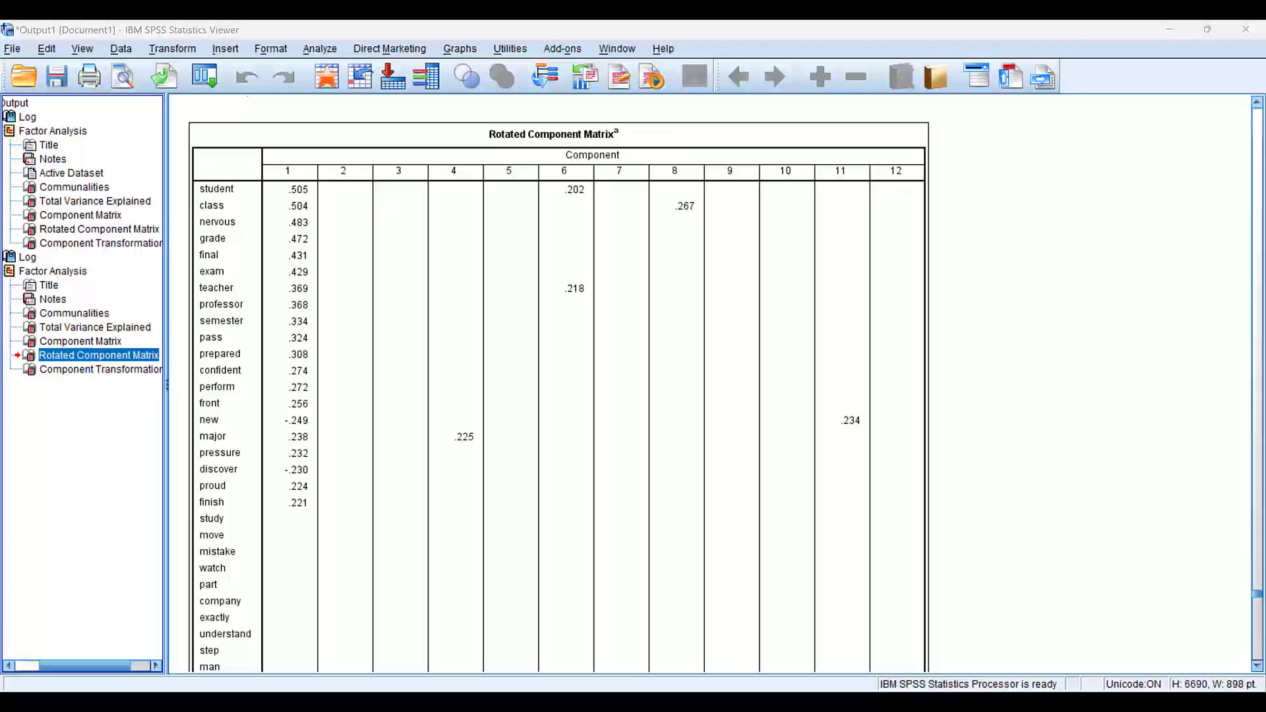
Copy the rotated component matrix into Excel Sheet3 and save it as RotateComponent_Excel.xlsx
right_click(446, 310)
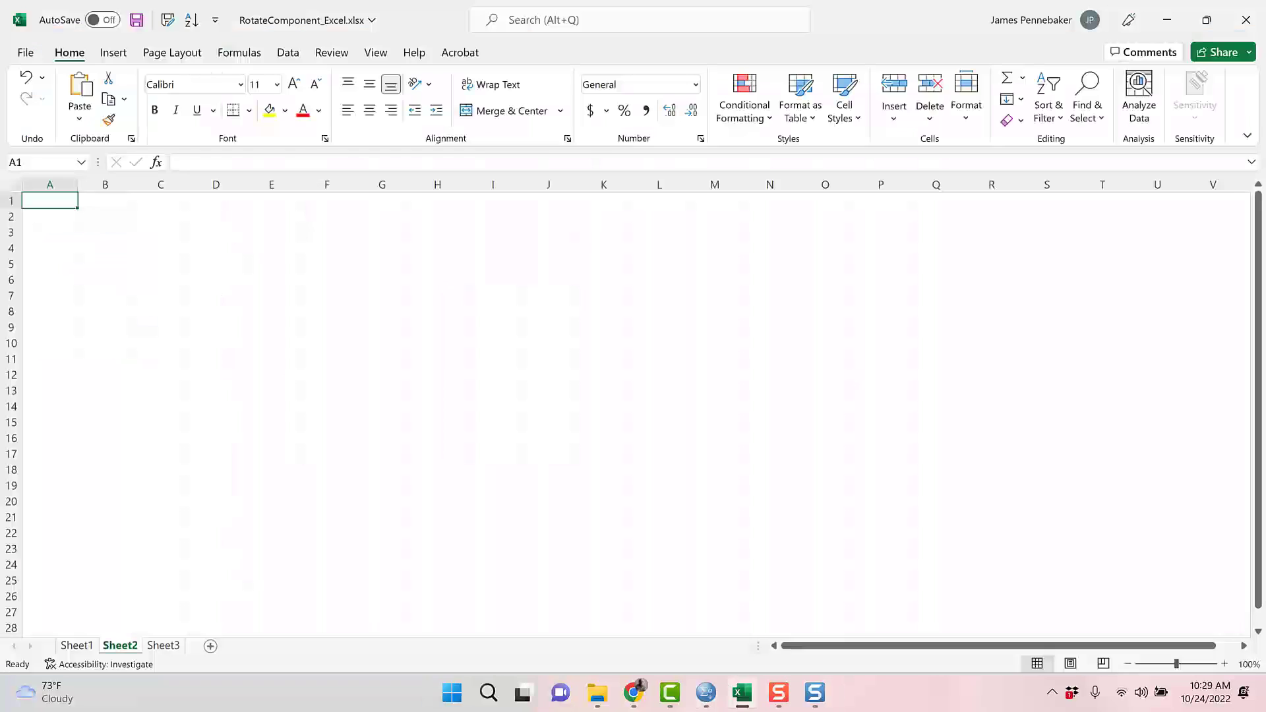
key(ctrl+Page_Down)
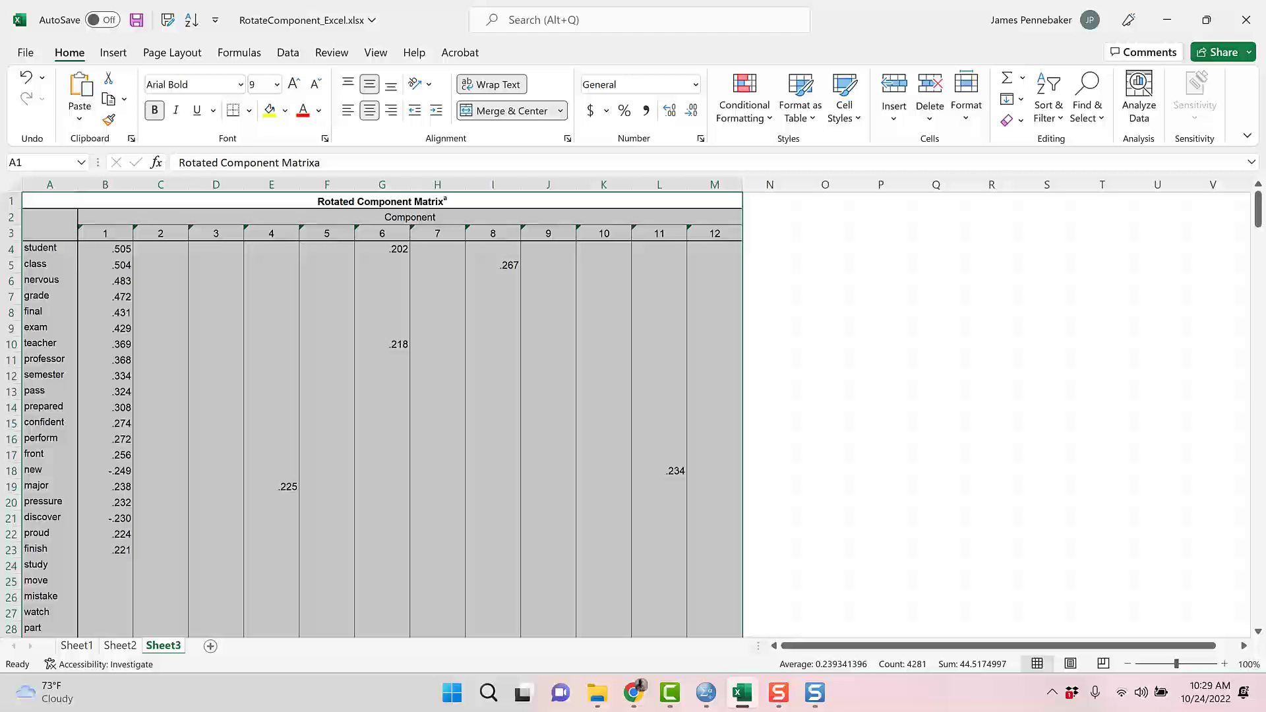
key(F12)
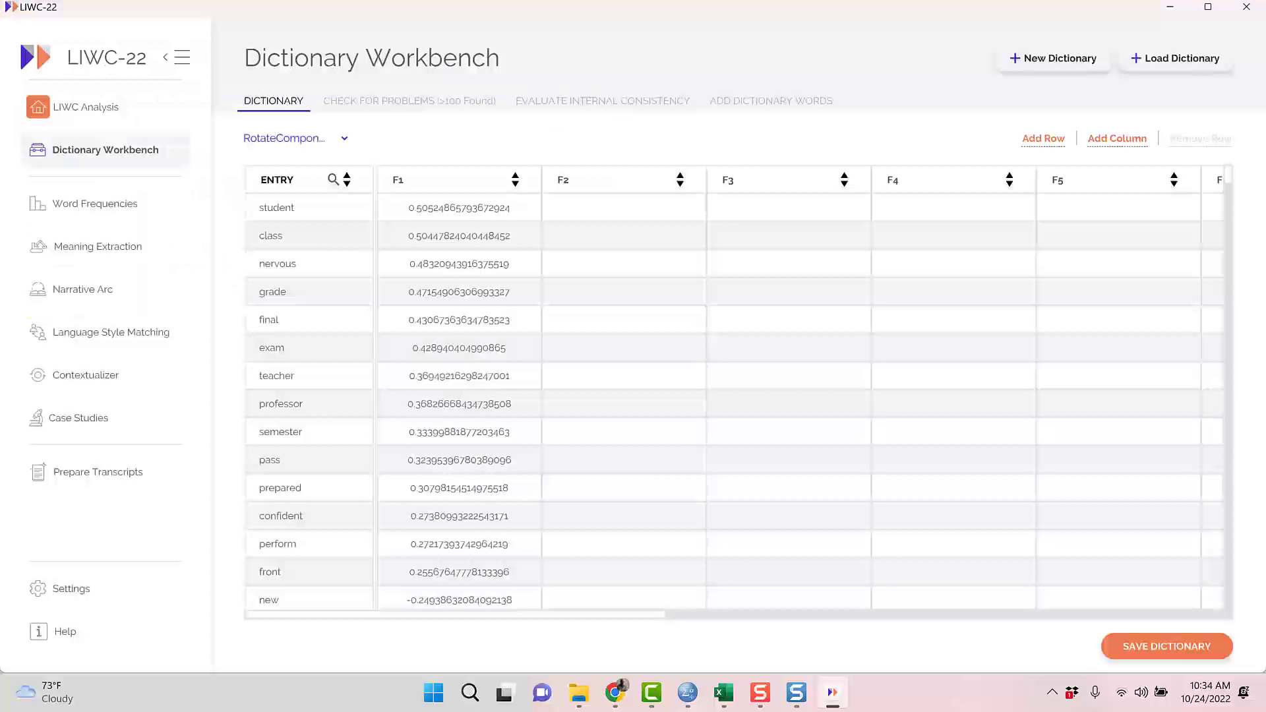
Delete the empty word rows, study through man, from the RotateComponent_Excel.xlsx dictionary
scroll(738, 388, down, 3)
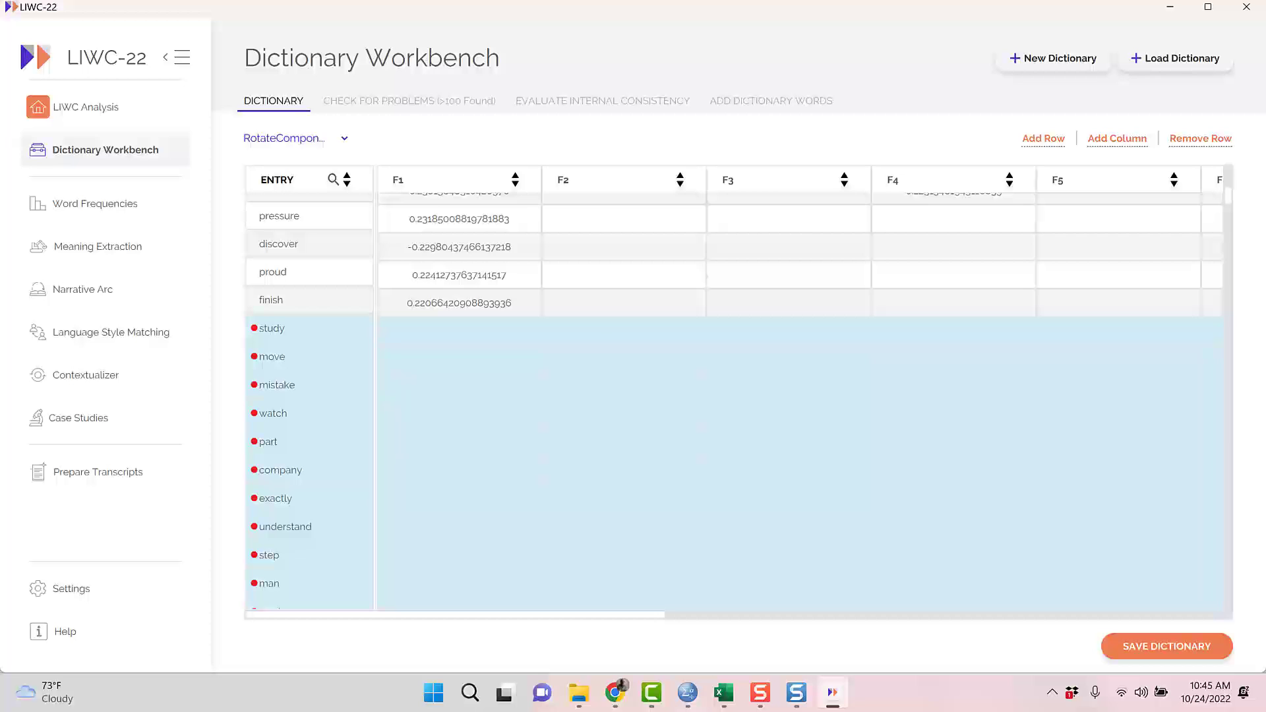
key(Delete)
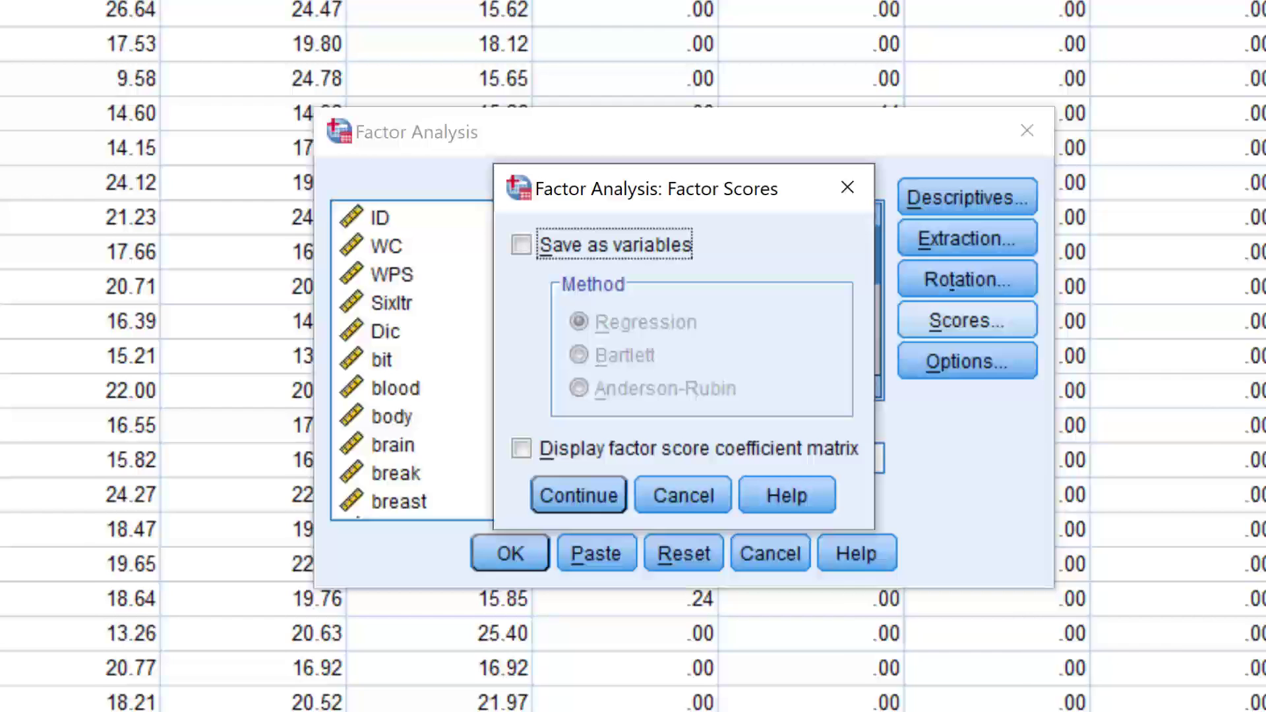
Tick 'Save as variables' in the Factor Scores options
key(space)
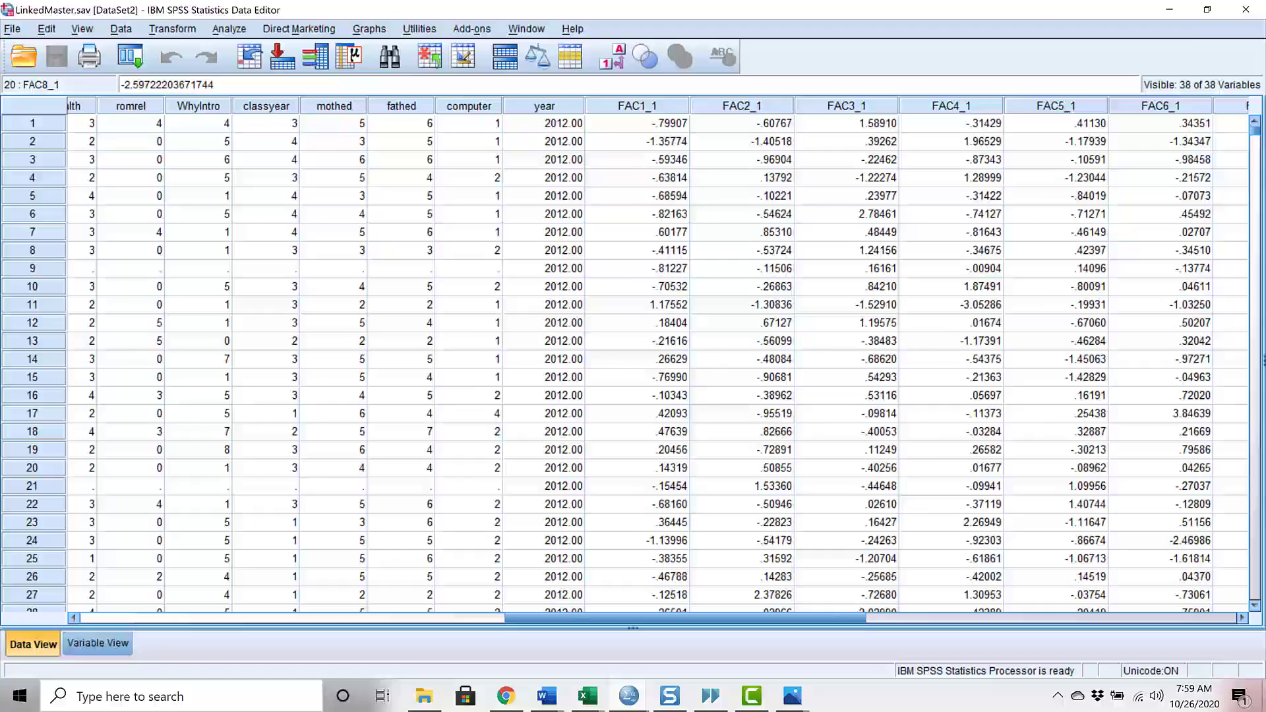
Bring up the Correlations table of themes with sex, age, Big Five and CESD for editing
key(alt+Tab)
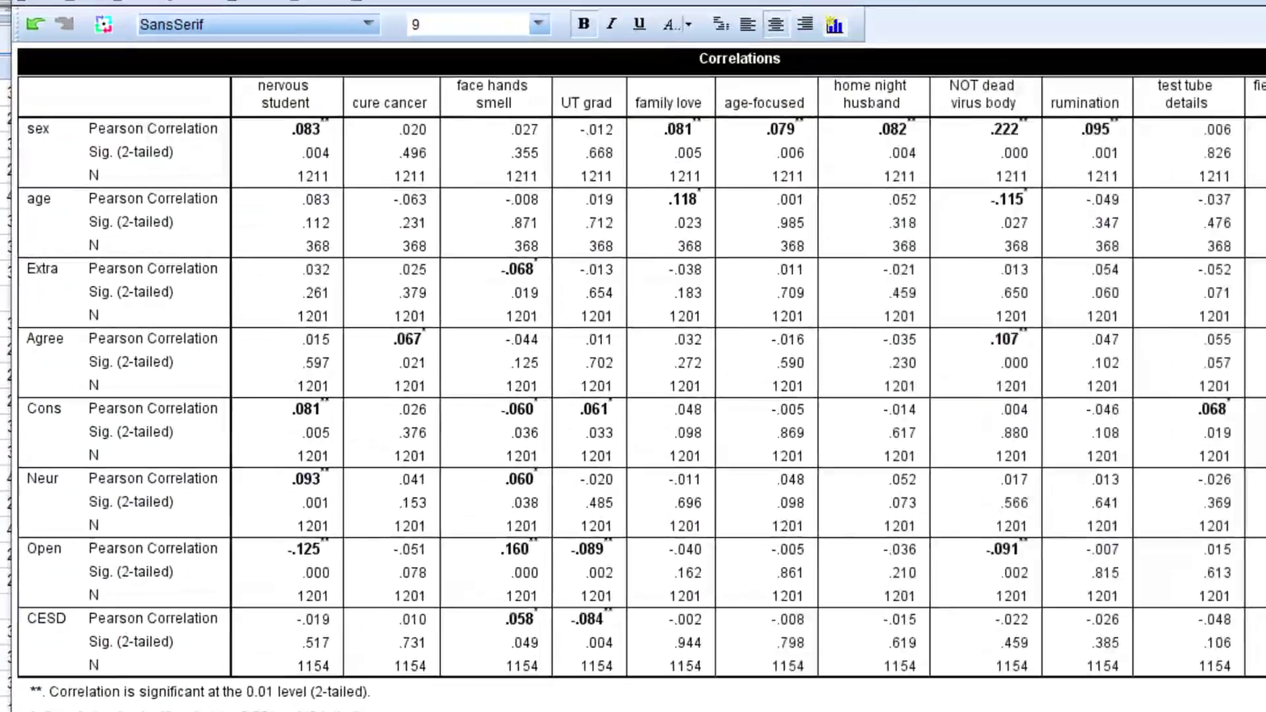